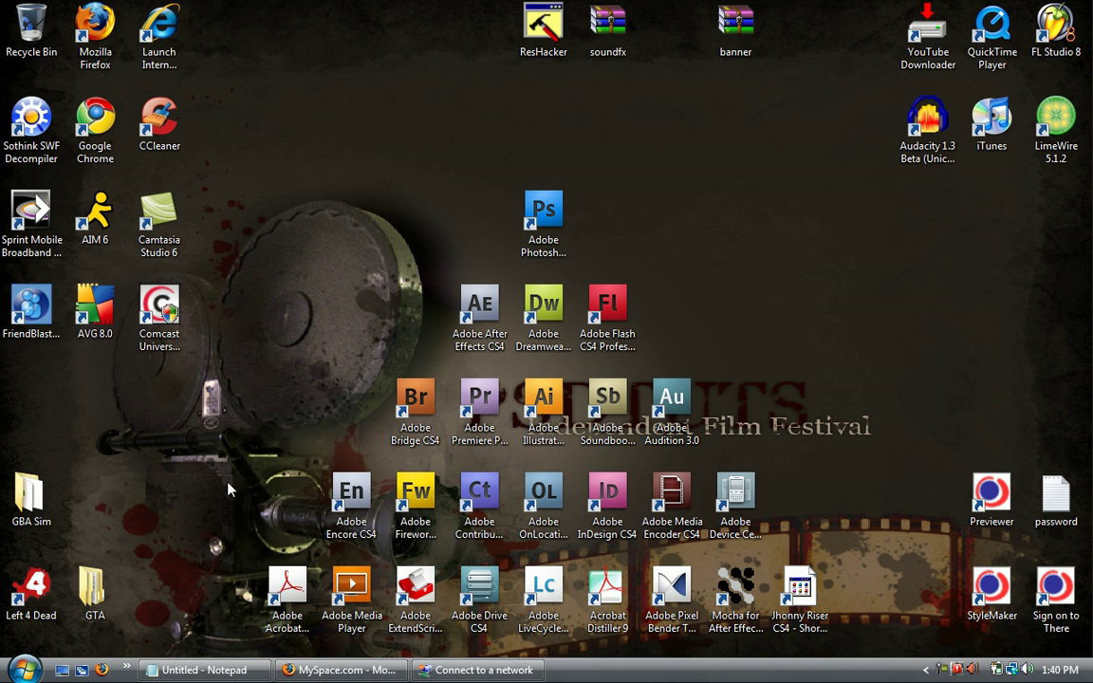
Browse to C:\Program Files\VstPlugins in Windows Explorer
left_click(23, 670)
left_click(270, 432)
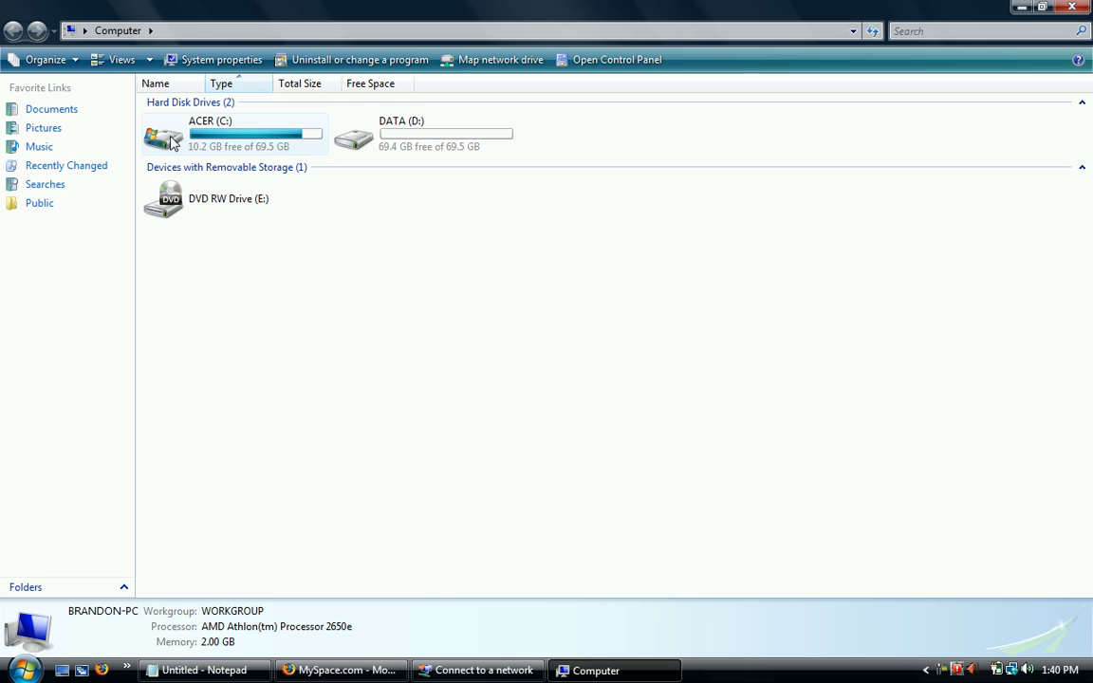
double_click(156, 131)
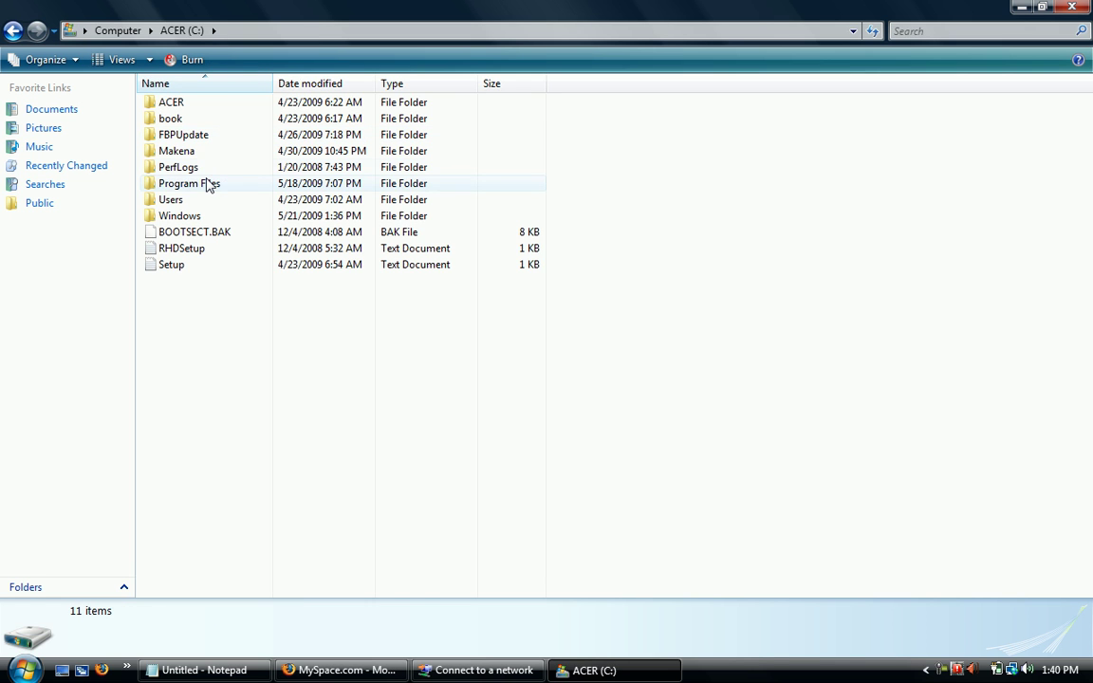
double_click(209, 185)
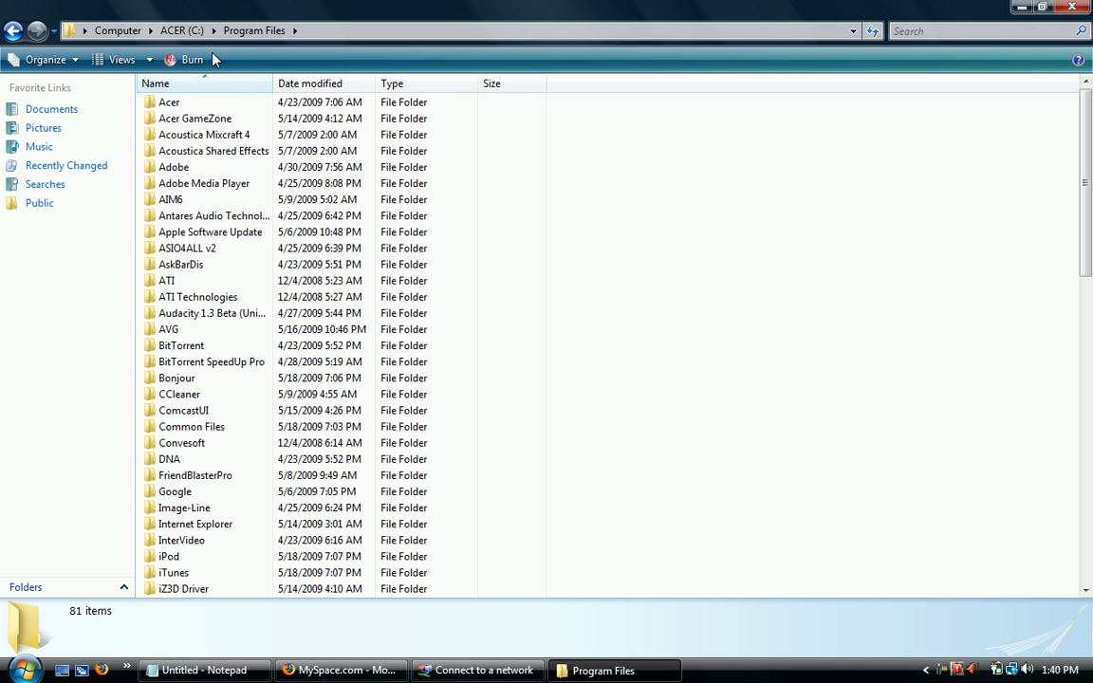
left_click_drag(1091, 139, 1092, 474)
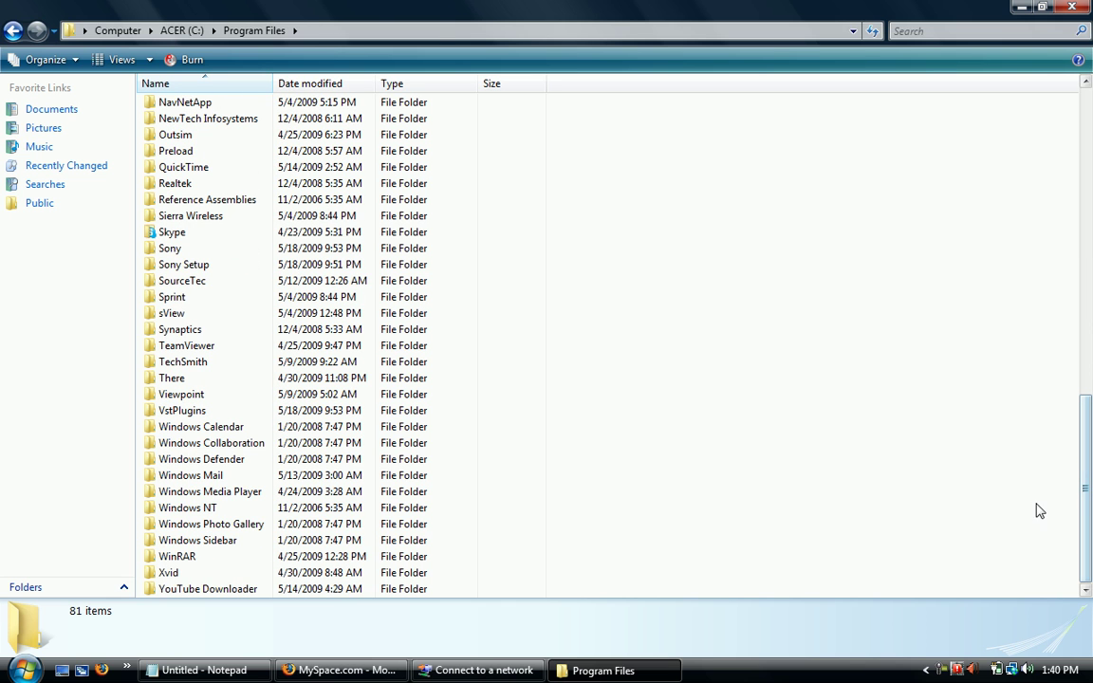
key("super+d")
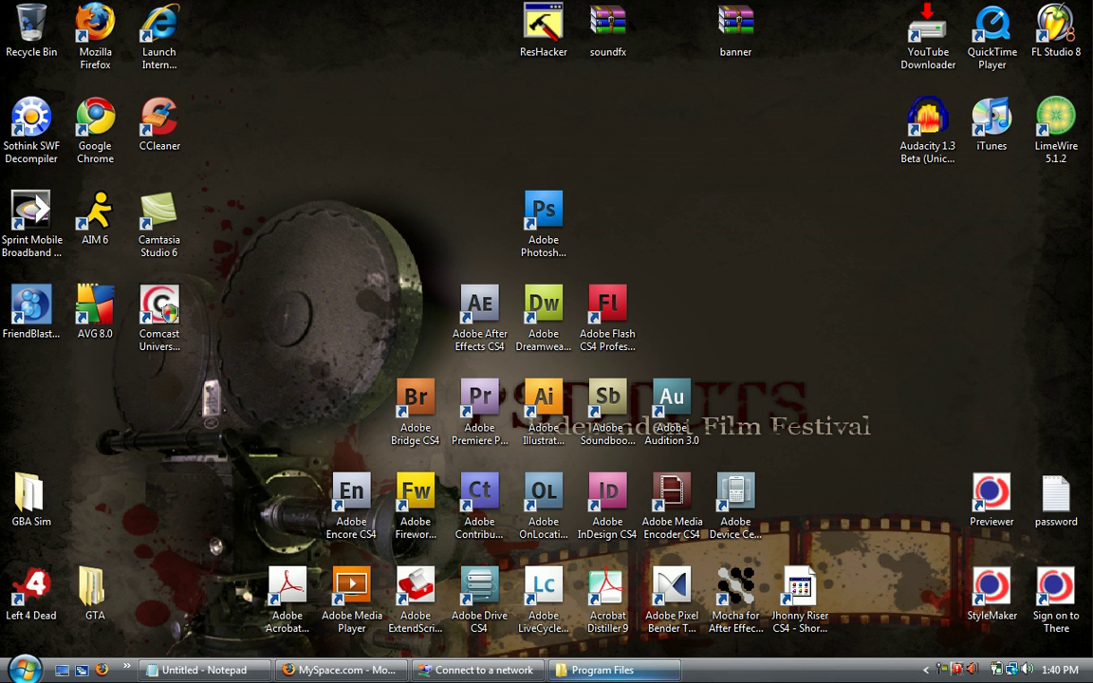
key("super+d")
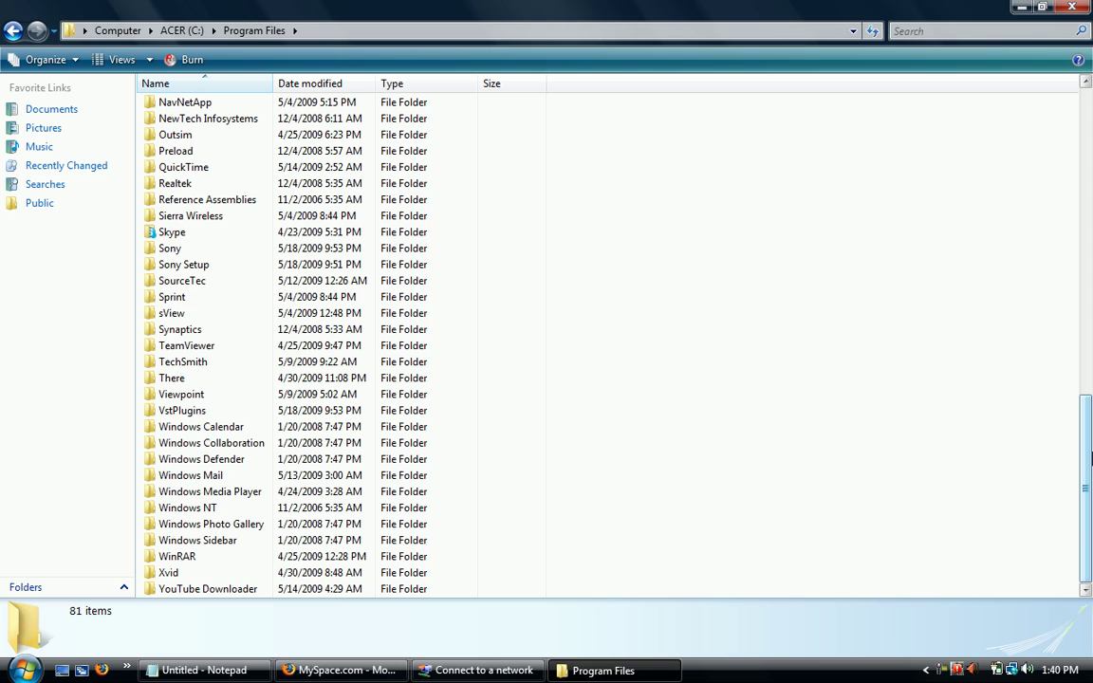
scroll(1087, 470, "up", 1)
scroll(1085, 484, "down", 1)
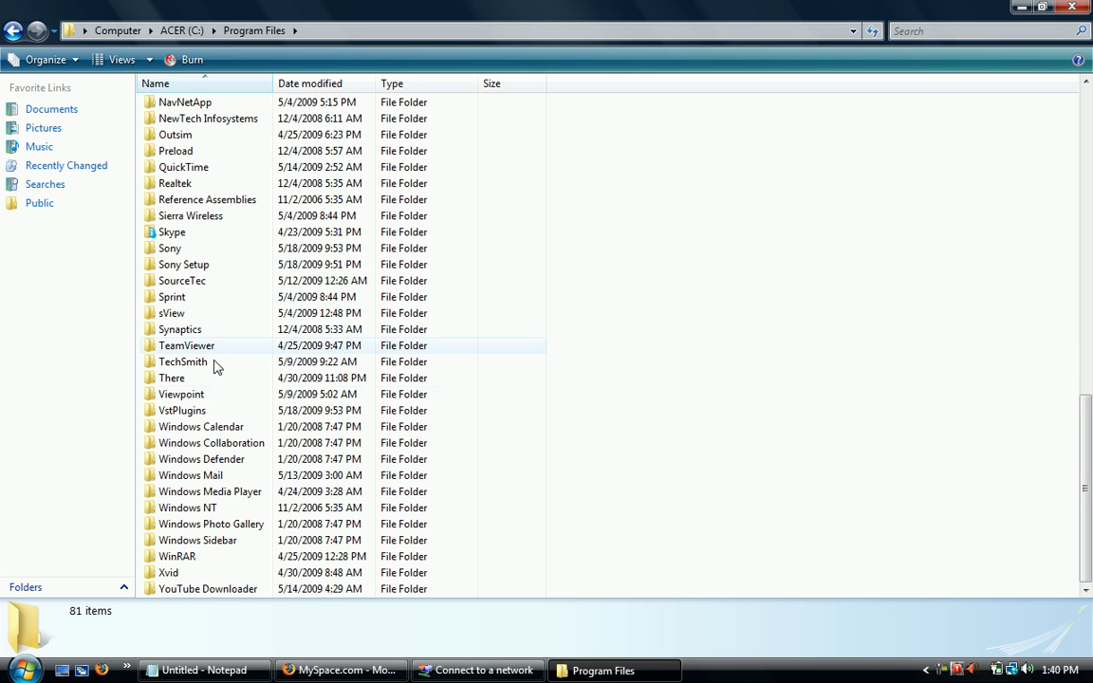
left_click(200, 414)
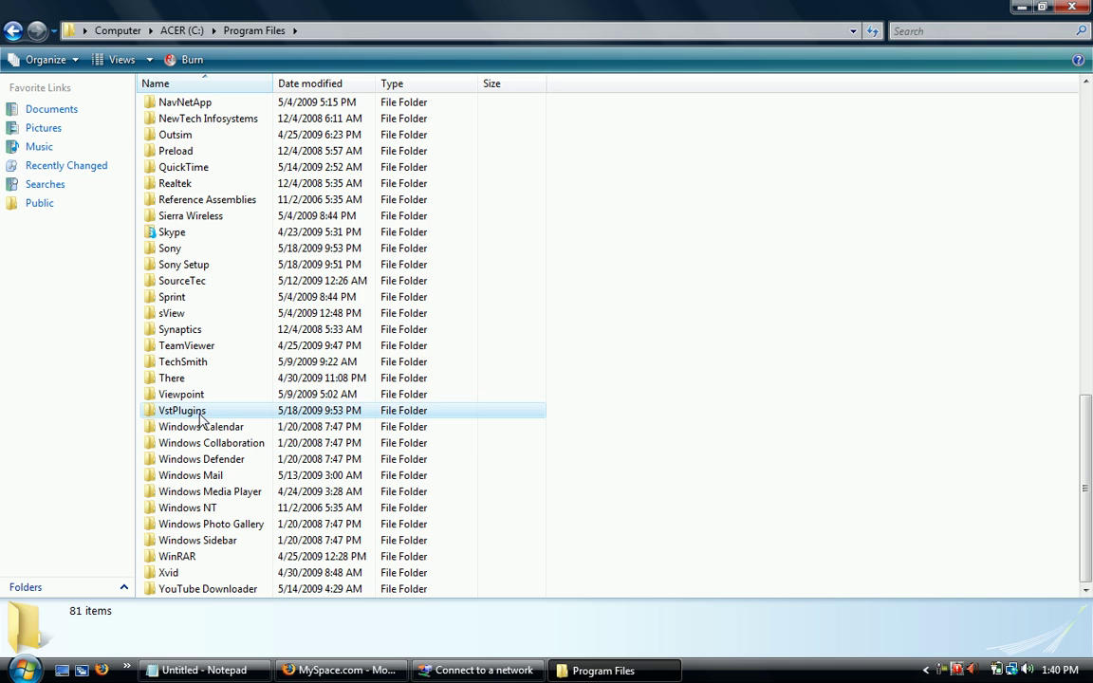
double_click(200, 414)
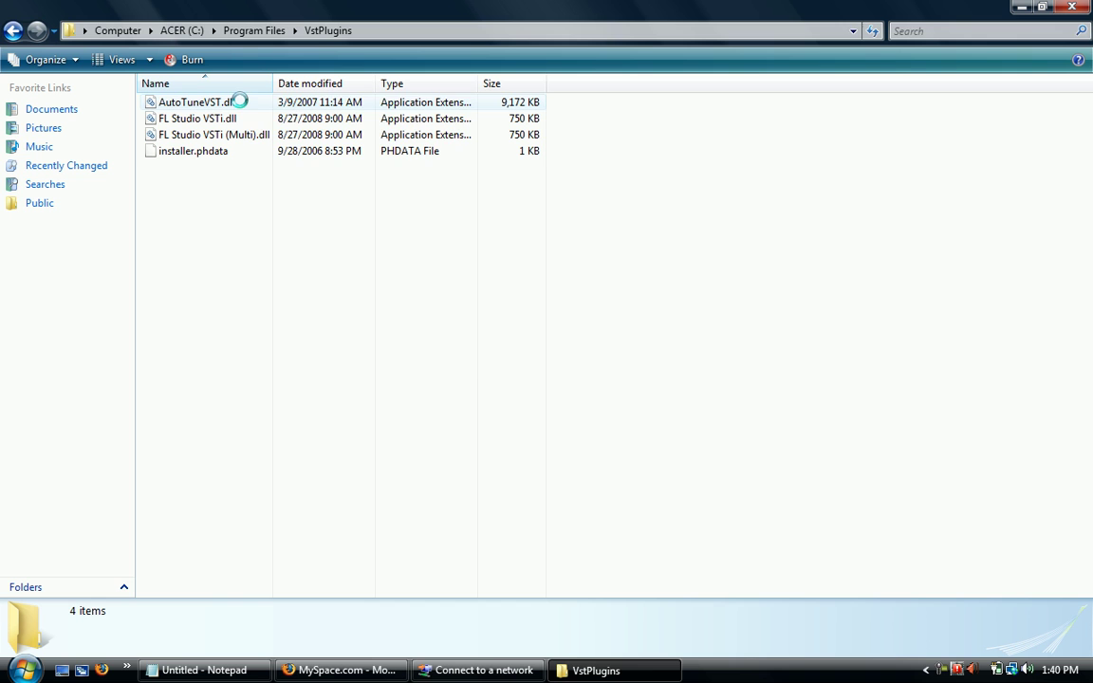
Copy AutoTuneVST.dll from the VstPlugins folder
right_click(240, 101)
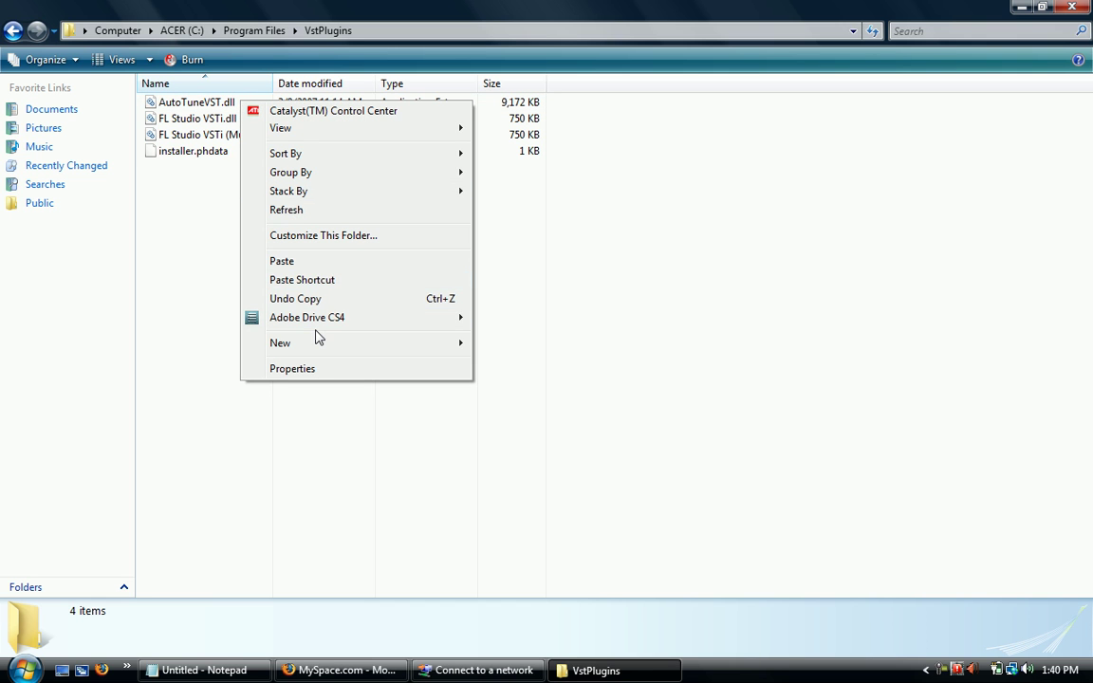
left_click(191, 113)
right_click(221, 100)
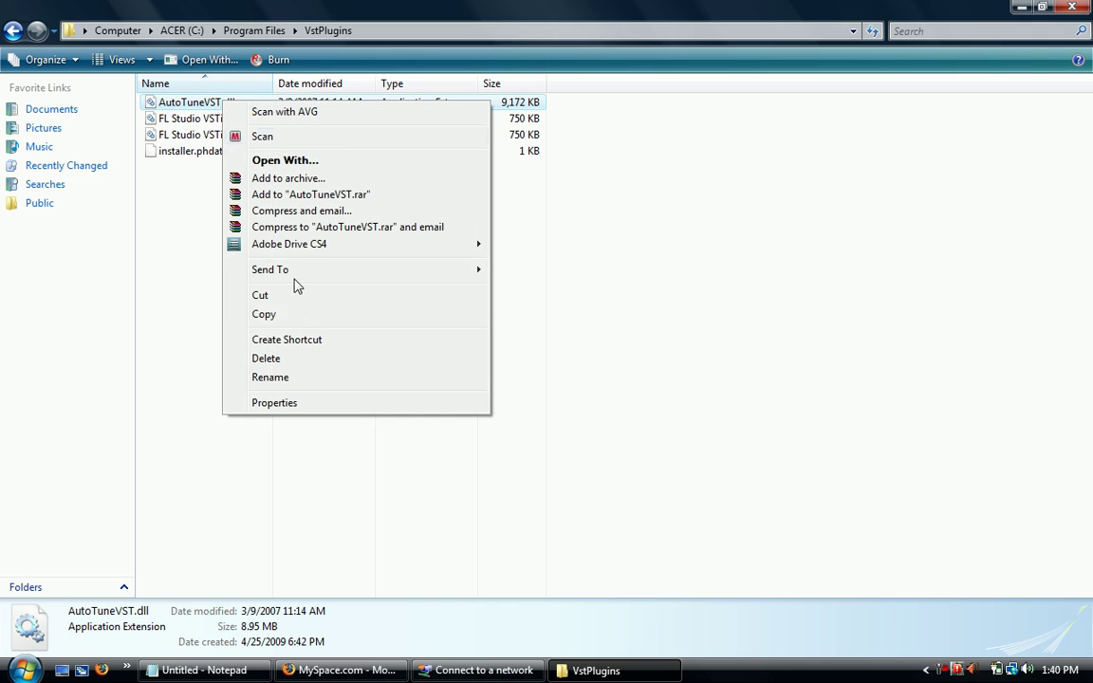
left_click(305, 321)
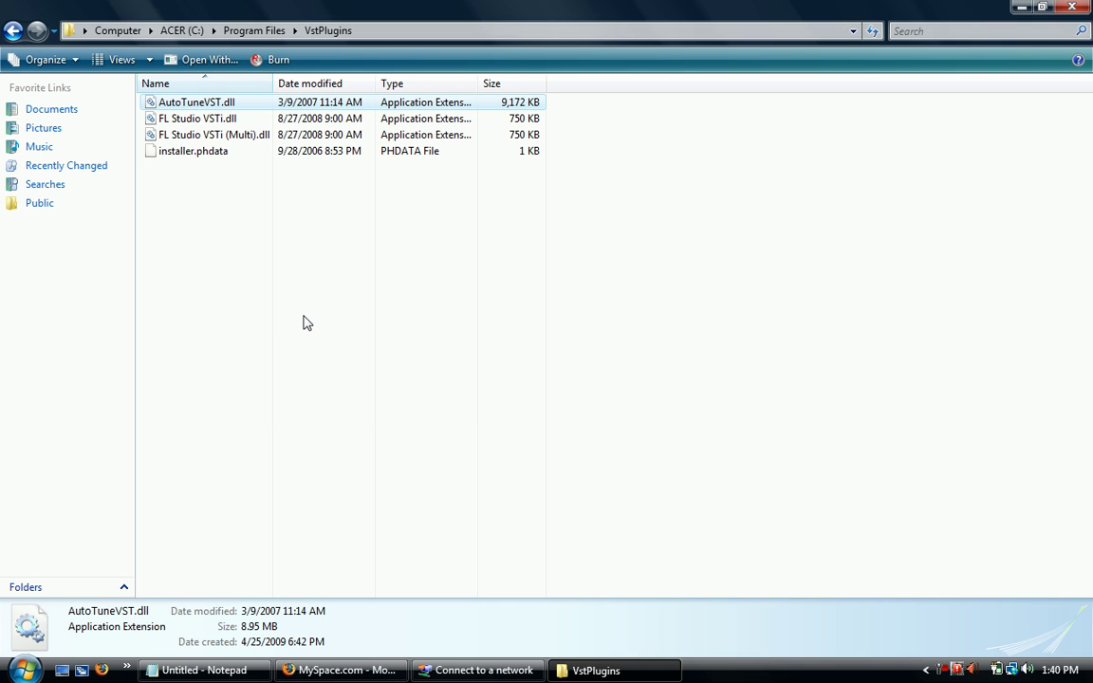
Go back to Program Files and open Image-Line\FL Studio 8\Plugins\VST
left_click(243, 31)
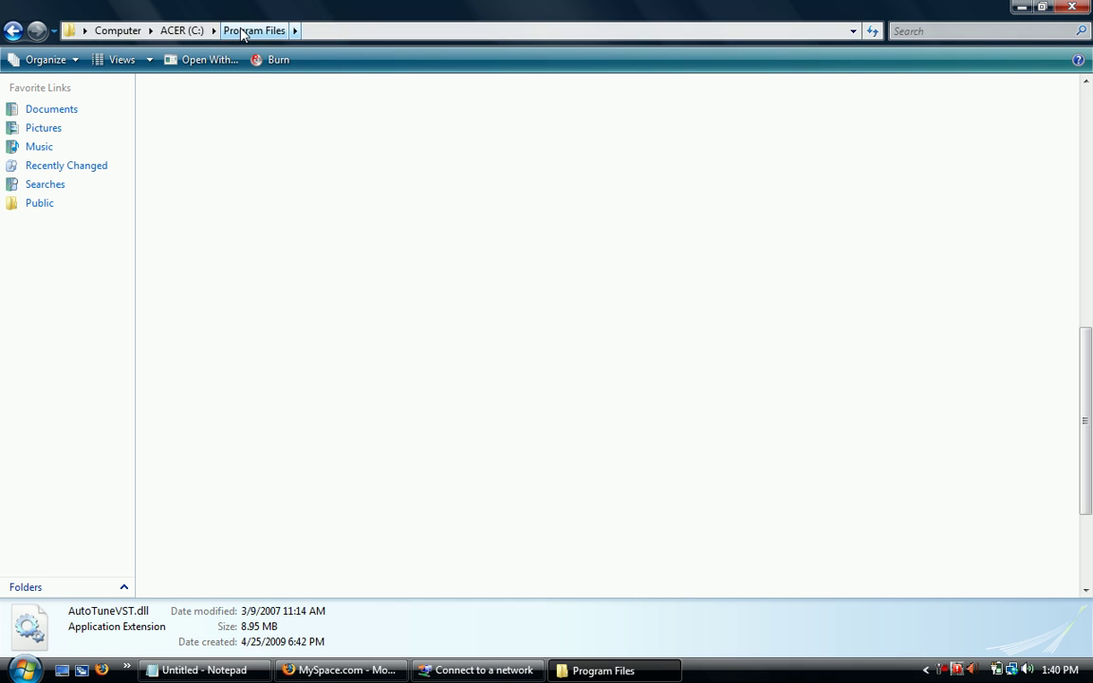
left_click_drag(1089, 451, 1089, 251)
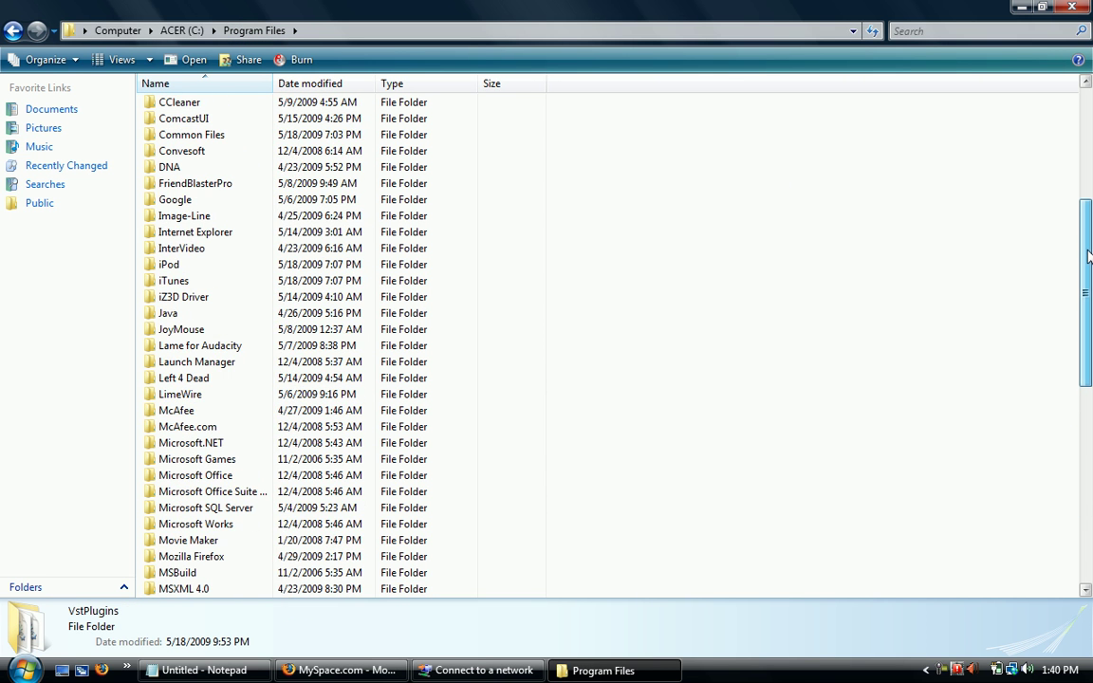
double_click(201, 218)
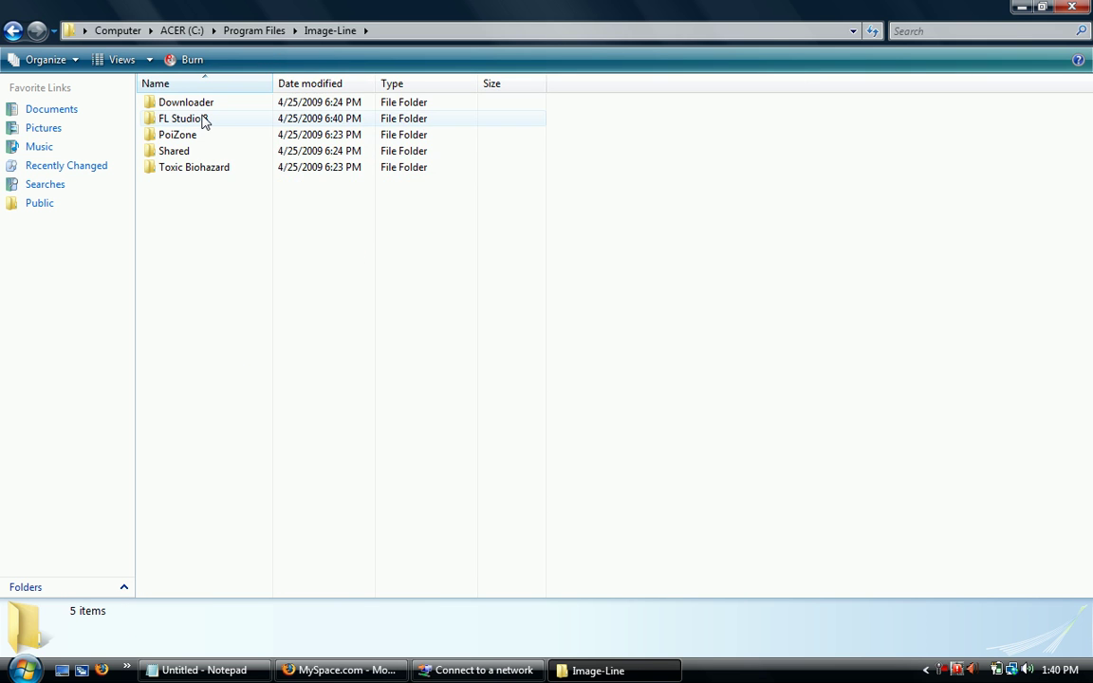
double_click(202, 119)
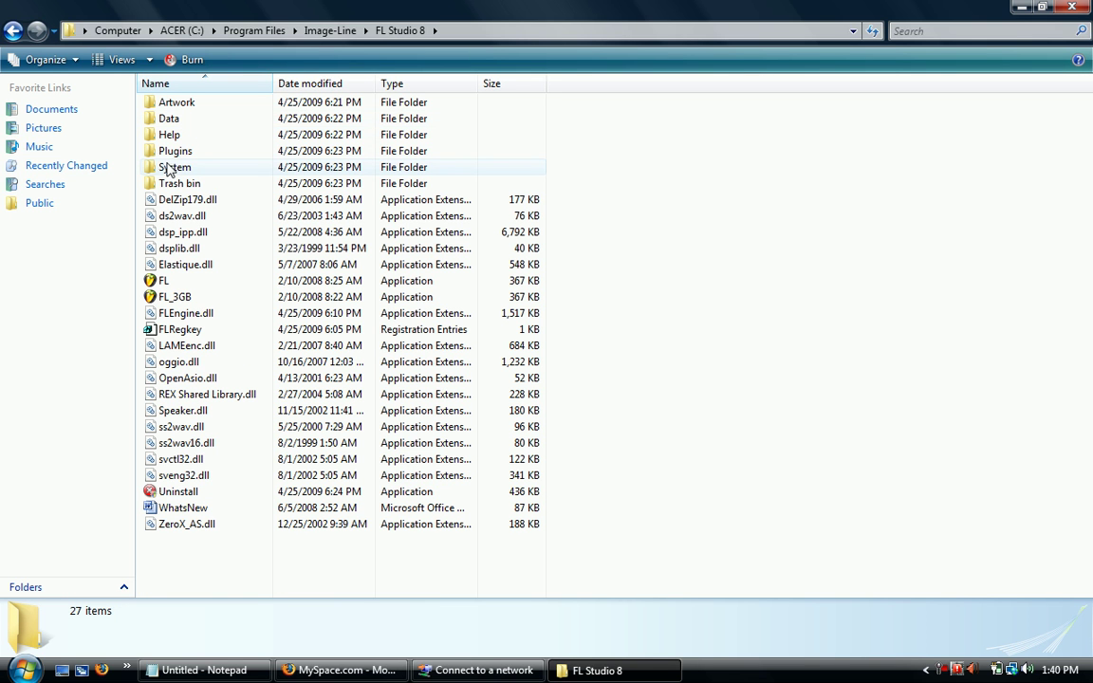
double_click(175, 150)
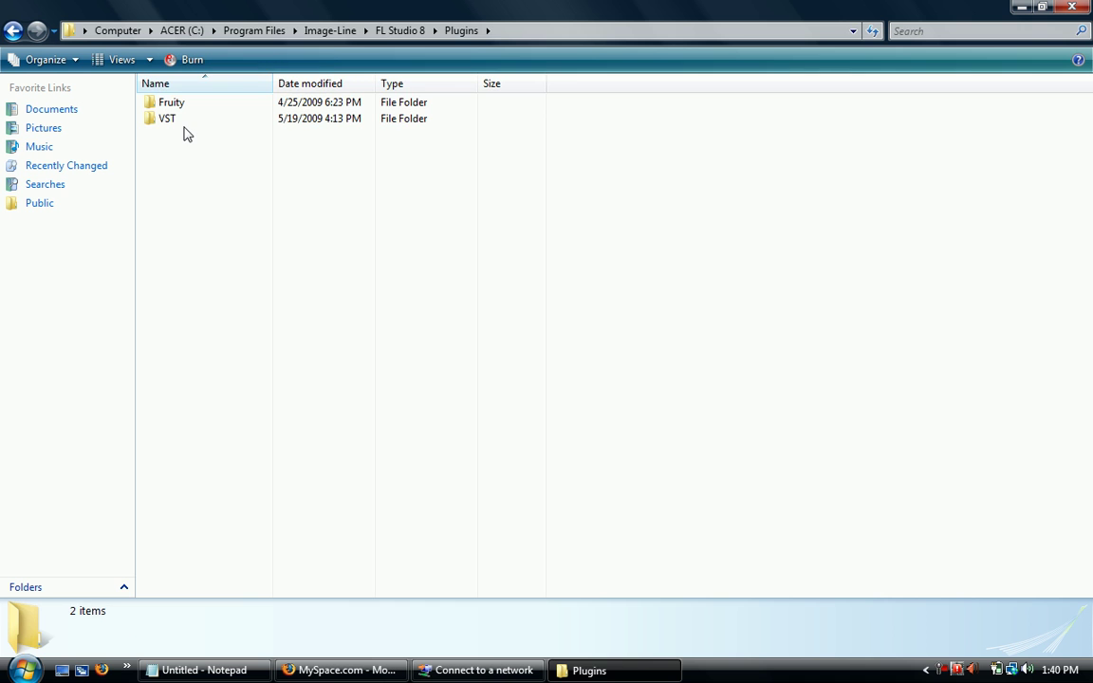
left_click(185, 121)
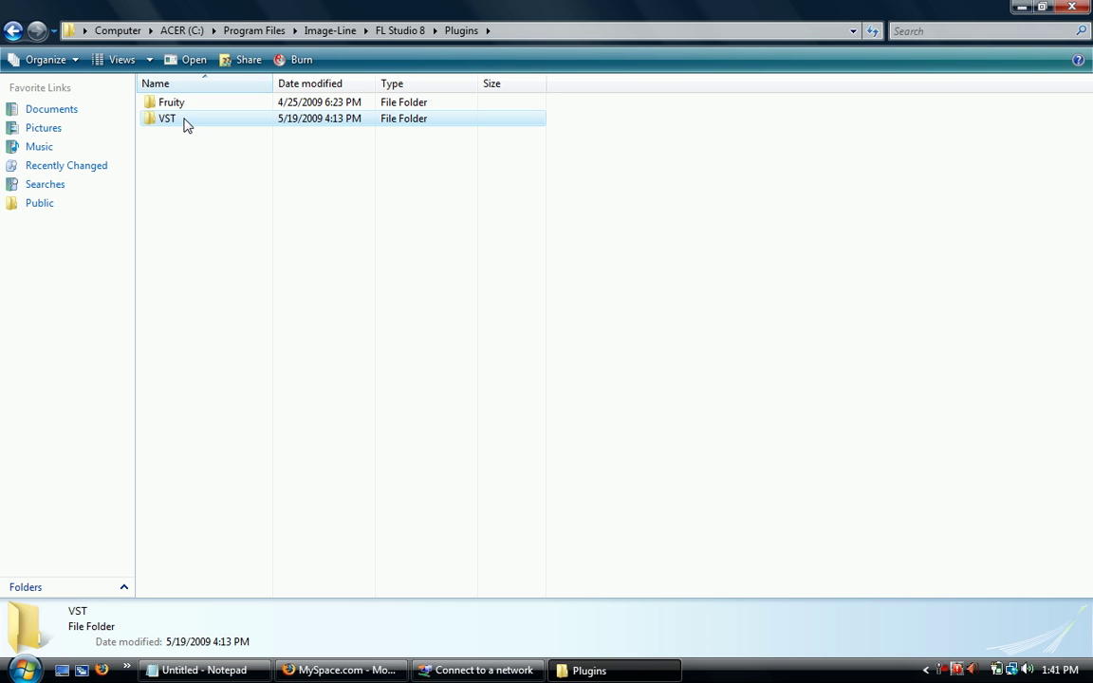
double_click(185, 122)
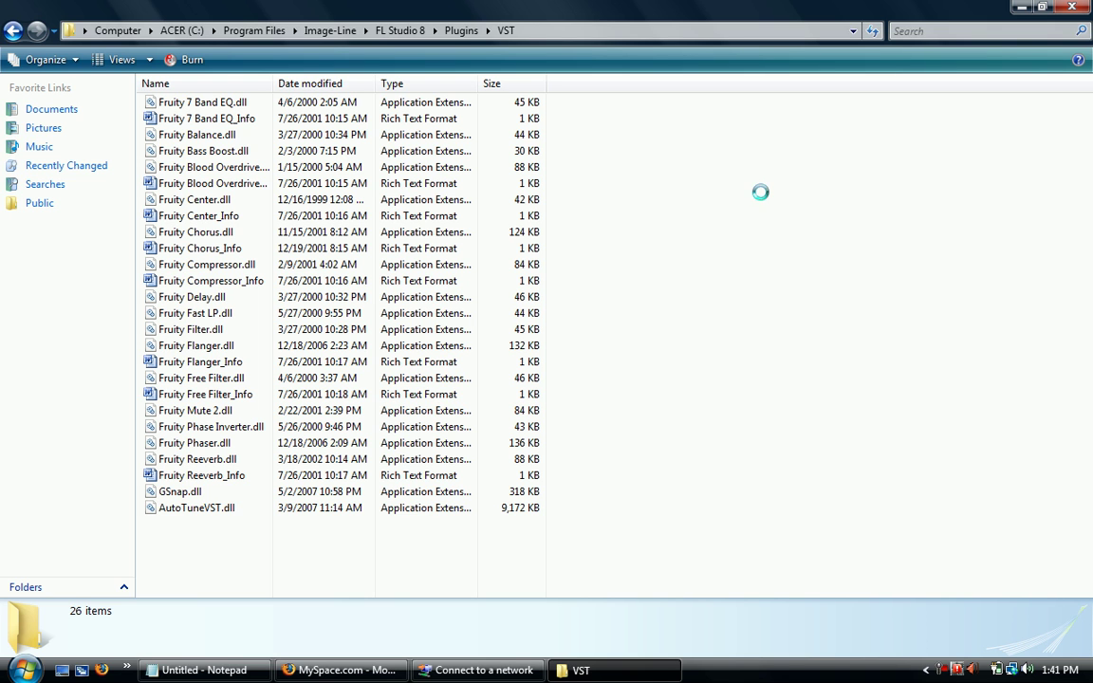
Paste AutoTuneVST.dll into the VST folder, dismiss the replace prompt, and close Explorer
right_click(761, 192)
left_click(815, 352)
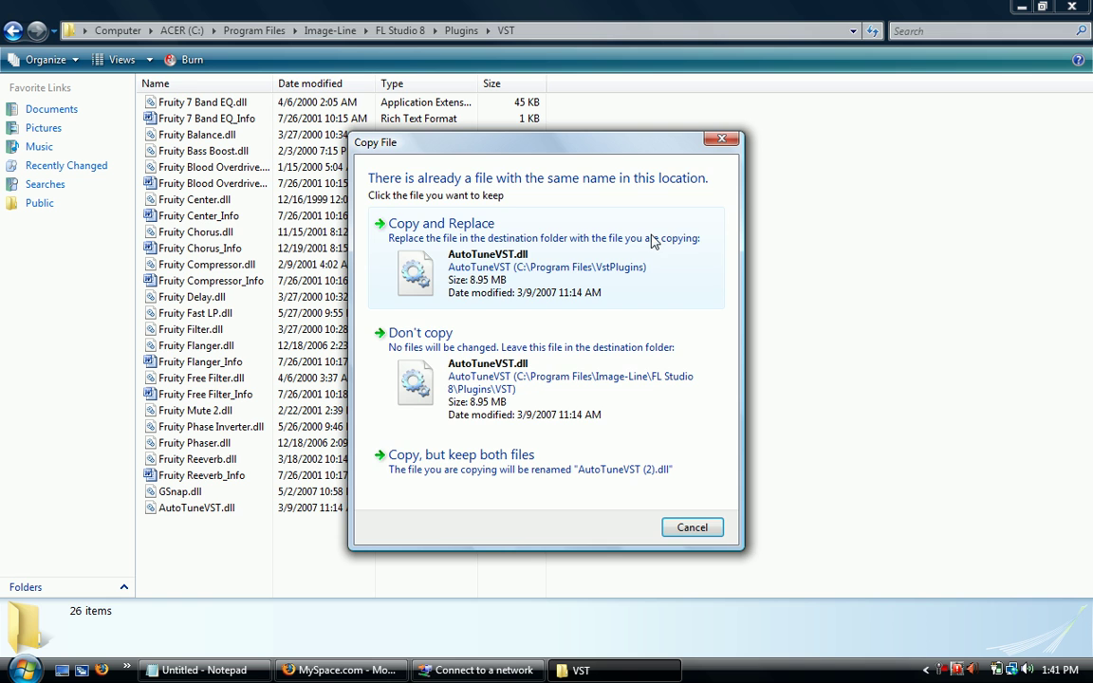
key("Escape")
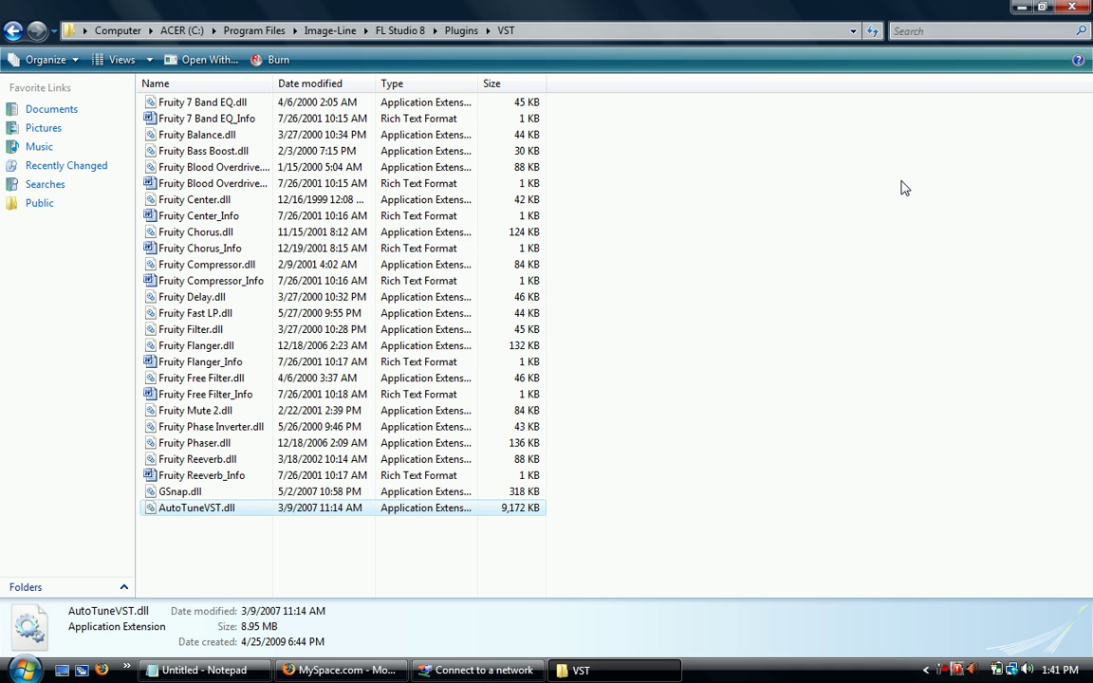
left_click(1074, 9)
Launch FL Studio 8, close the Pop/Rock template notes, and expand the Master mixer
double_click(1063, 21)
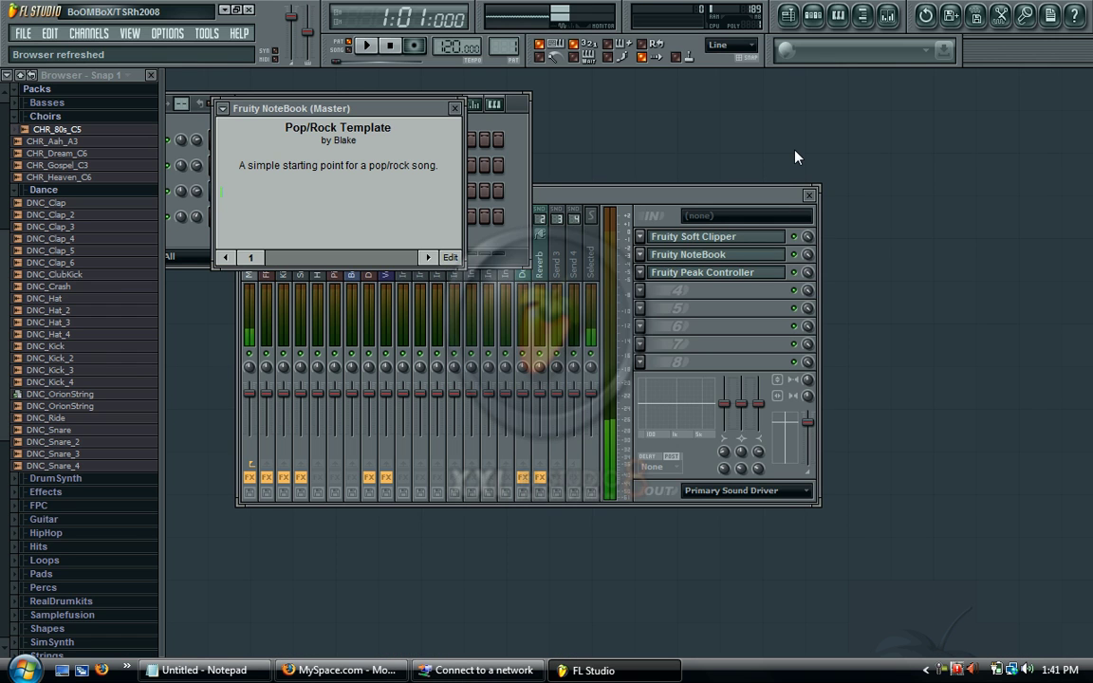
left_click(455, 108)
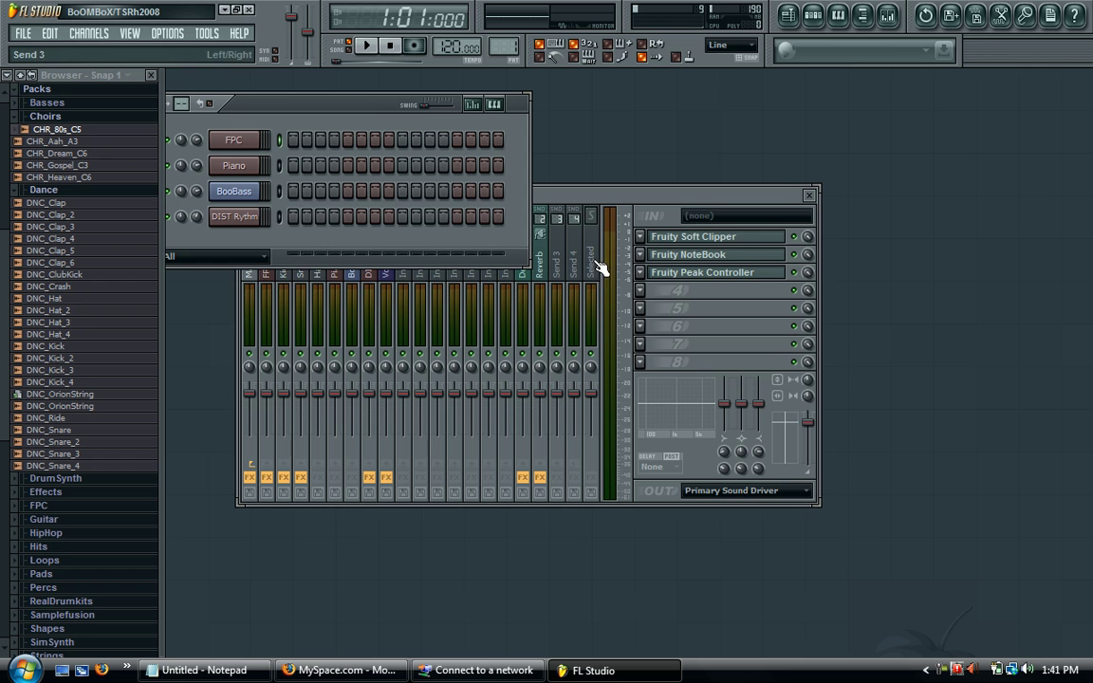
double_click(685, 200)
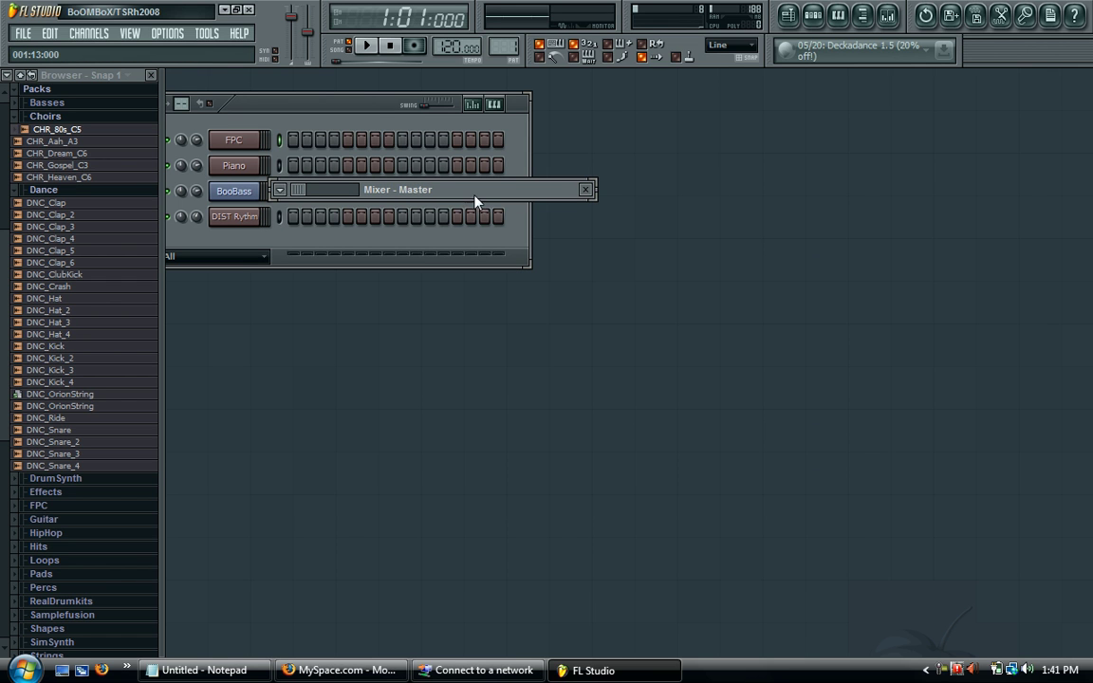
double_click(498, 188)
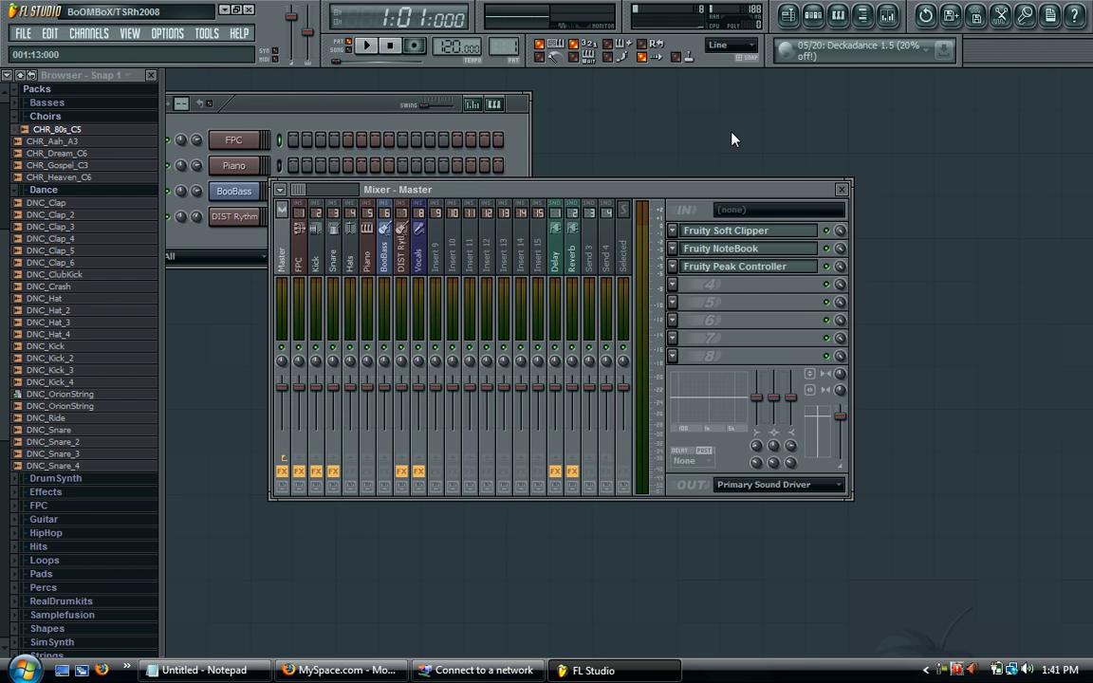
Load AutoTuneVST into the Master track's fourth effect slot, then open slot 5's menu
left_click(841, 189)
left_click(889, 15)
left_click(674, 284)
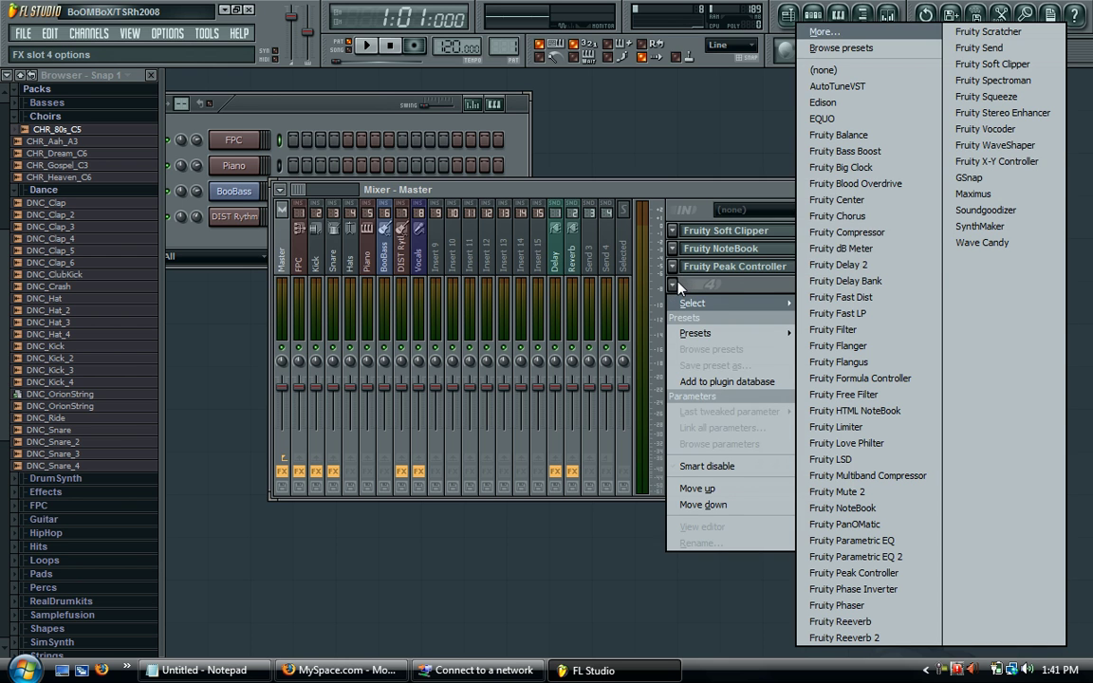
left_click(902, 92)
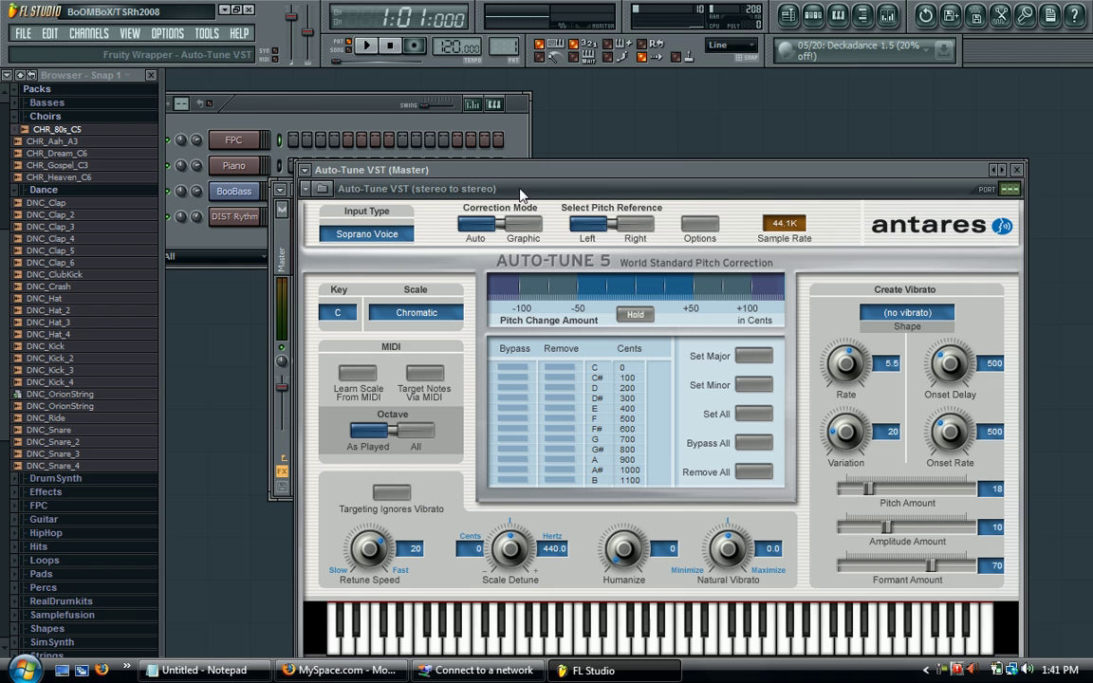
left_click(1017, 169)
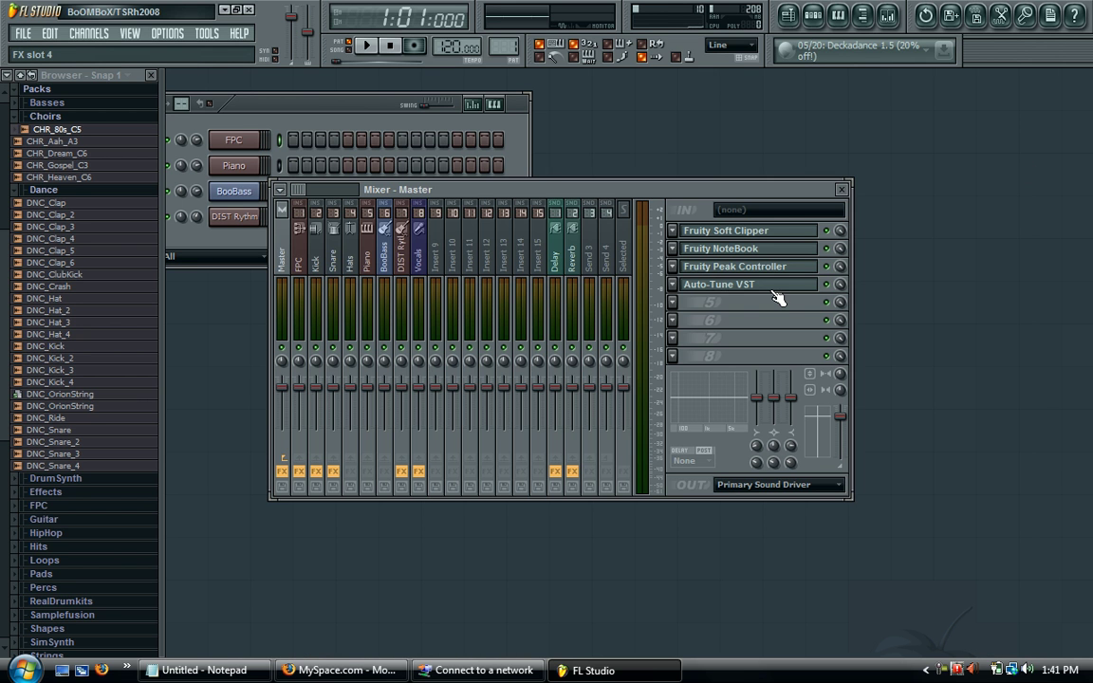
left_click(673, 302)
mouse_move(712, 302)
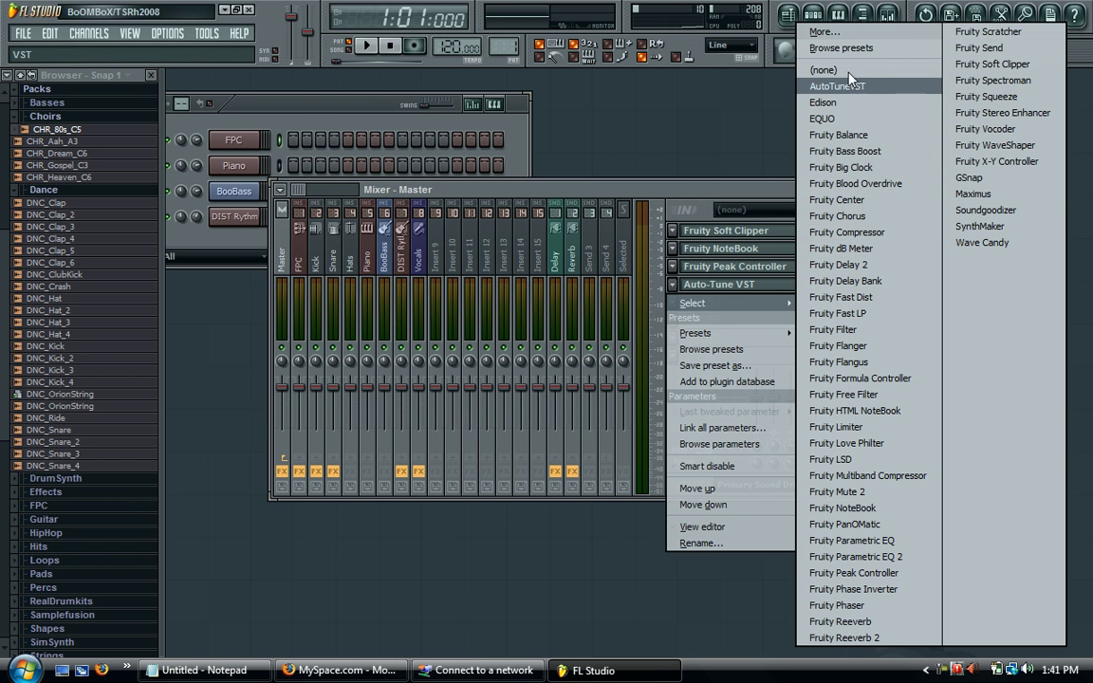
Open the full Select effect plugin list via More... and look through it
left_click(837, 36)
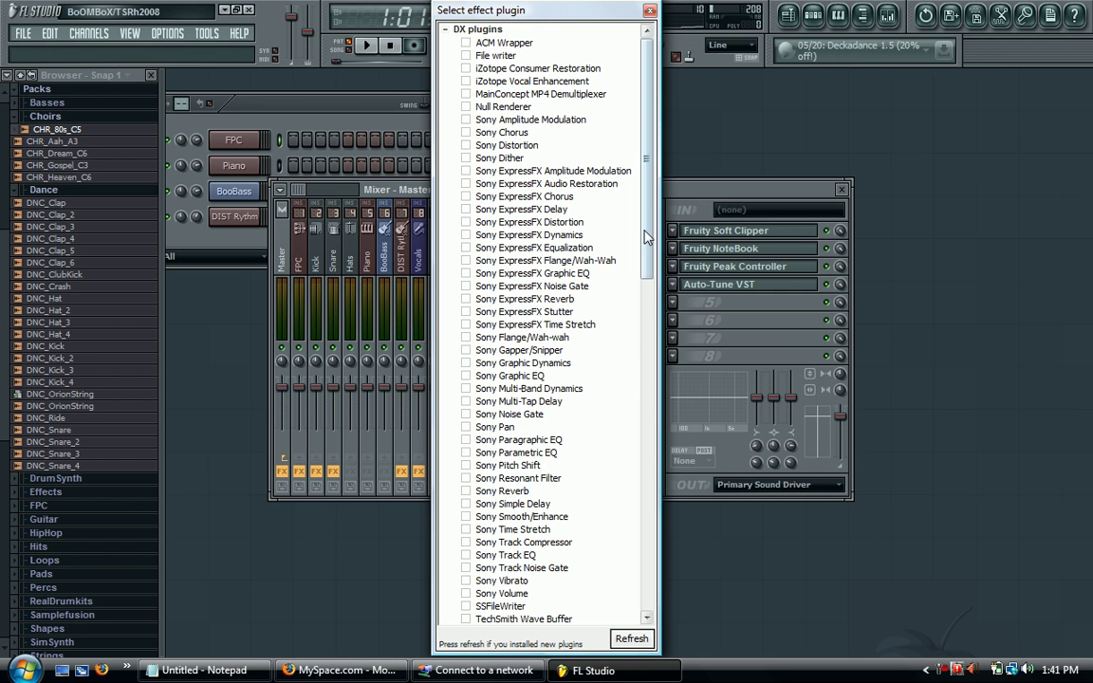
scroll(570, 380, "down", 10)
scroll(639, 525, "up", 20)
scroll(654, 532, "down", 13)
scroll(654, 530, "up", 14)
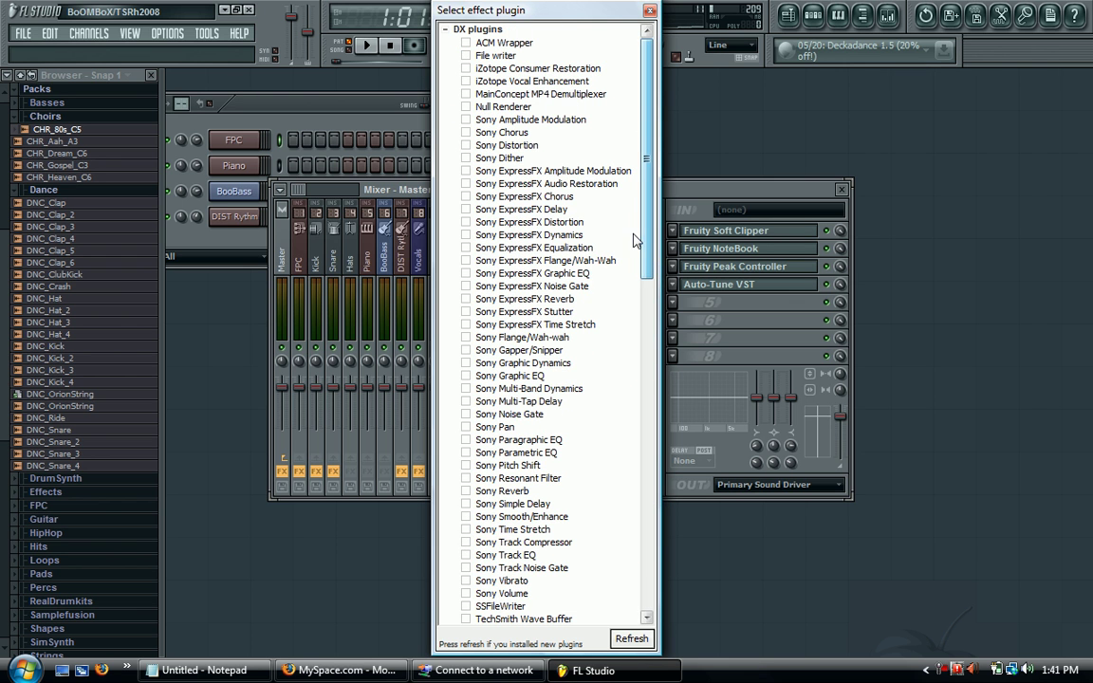
left_click_drag(642, 187, 639, 116)
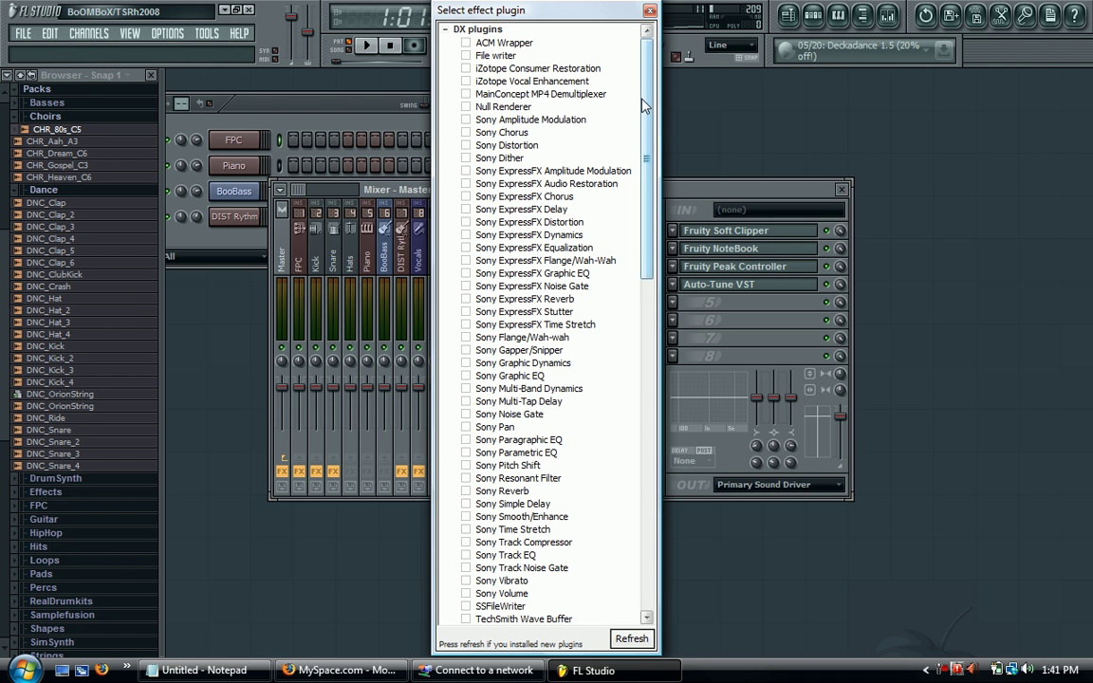
scroll(627, 607, "down", 20)
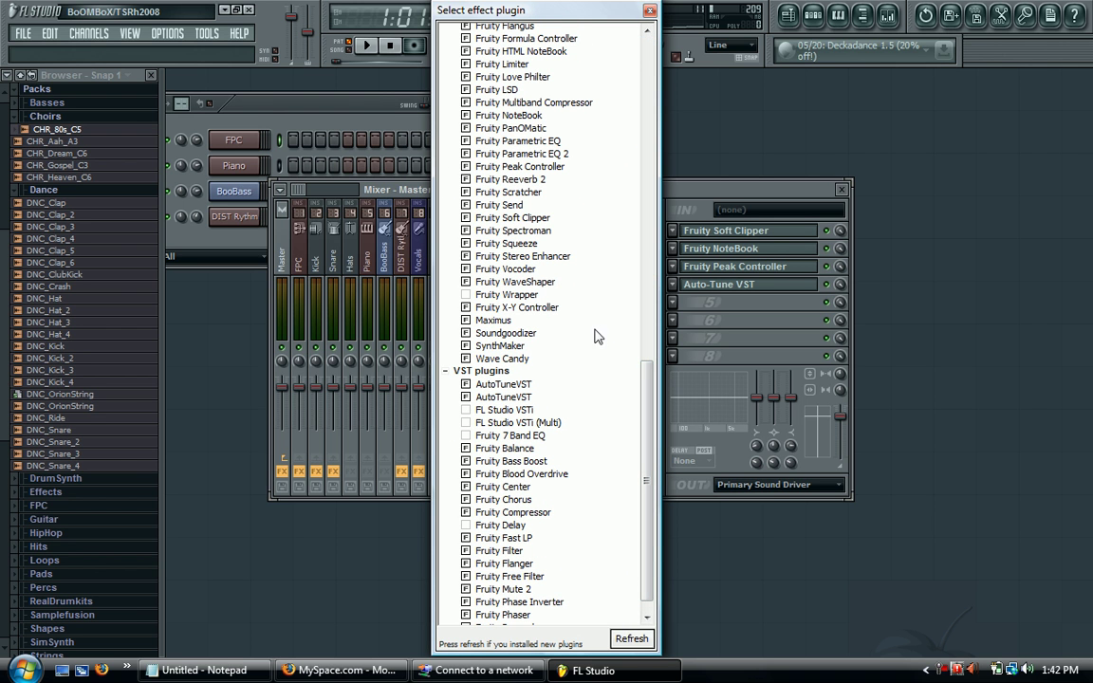
Rescan plugins with Scan & verify and untick the duplicate AutoTuneVST entry
left_click(642, 641)
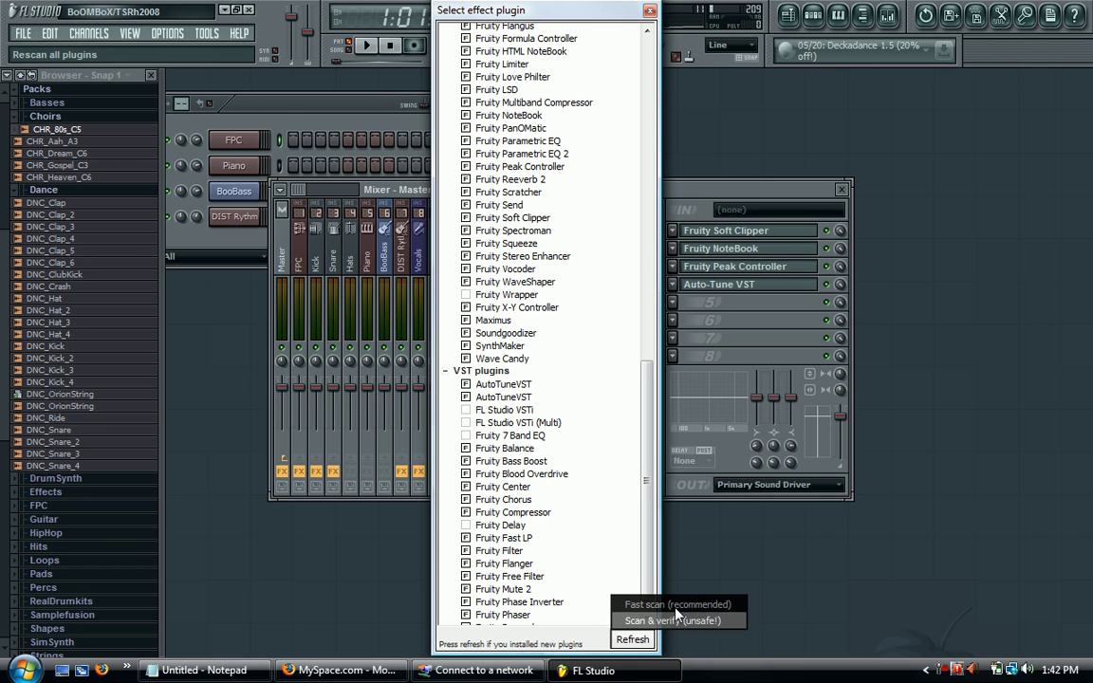
left_click(677, 615)
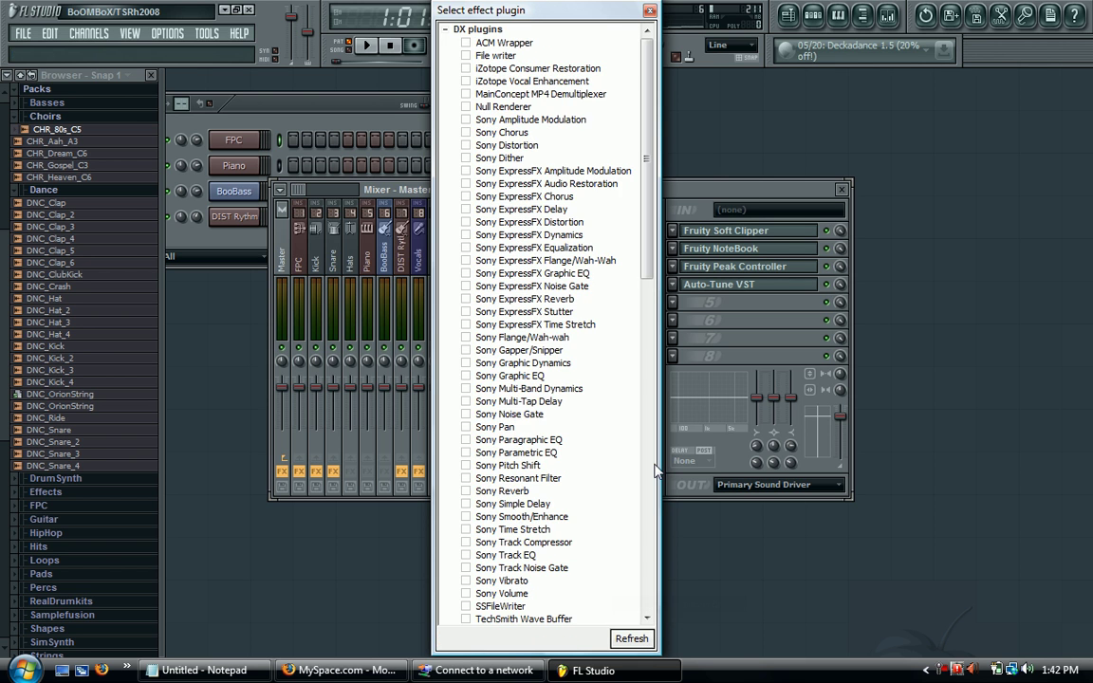
left_click_drag(648, 206, 648, 536)
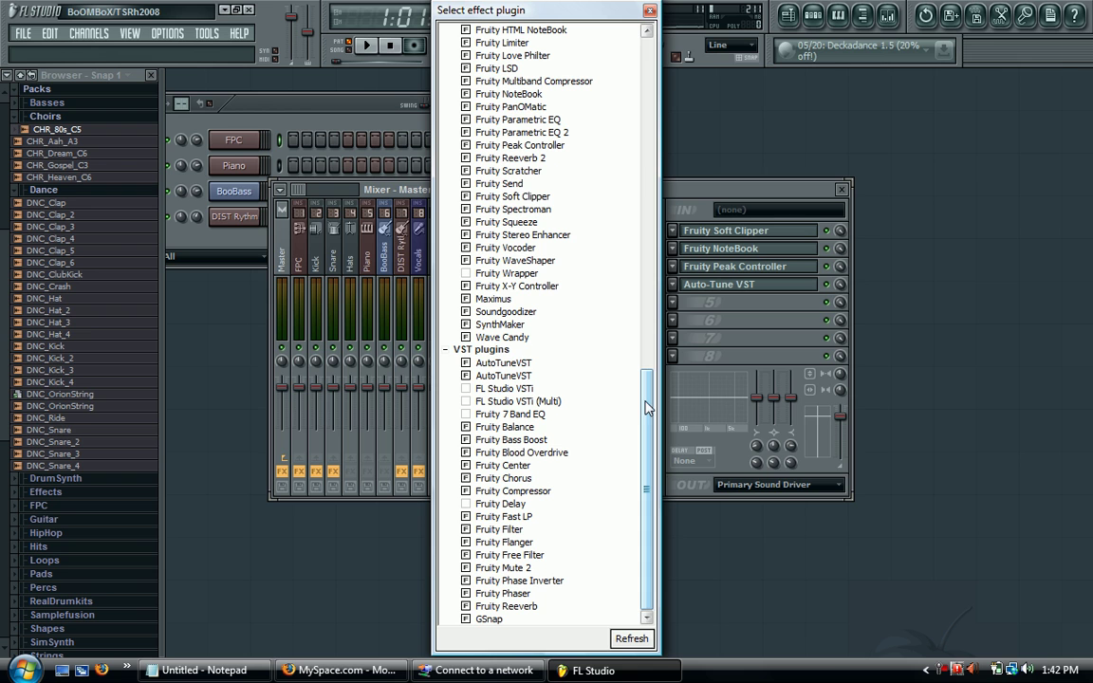
left_click(466, 377)
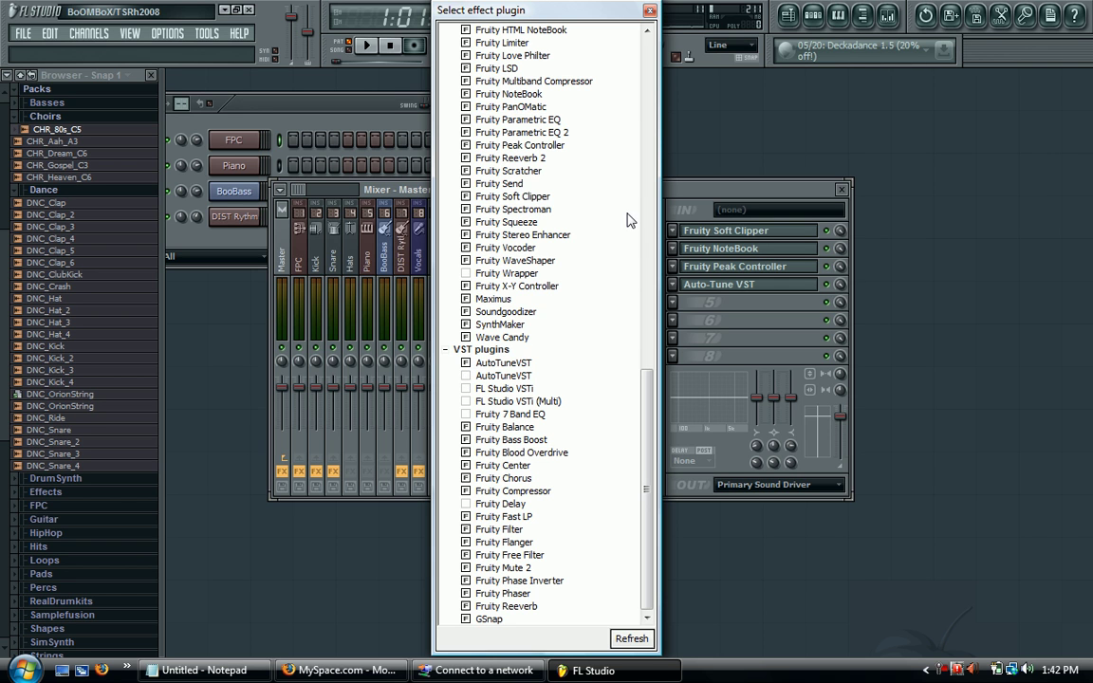
Load a second AutoTuneVST into the Master's fifth effect slot, then close FL Studio
left_click(649, 11)
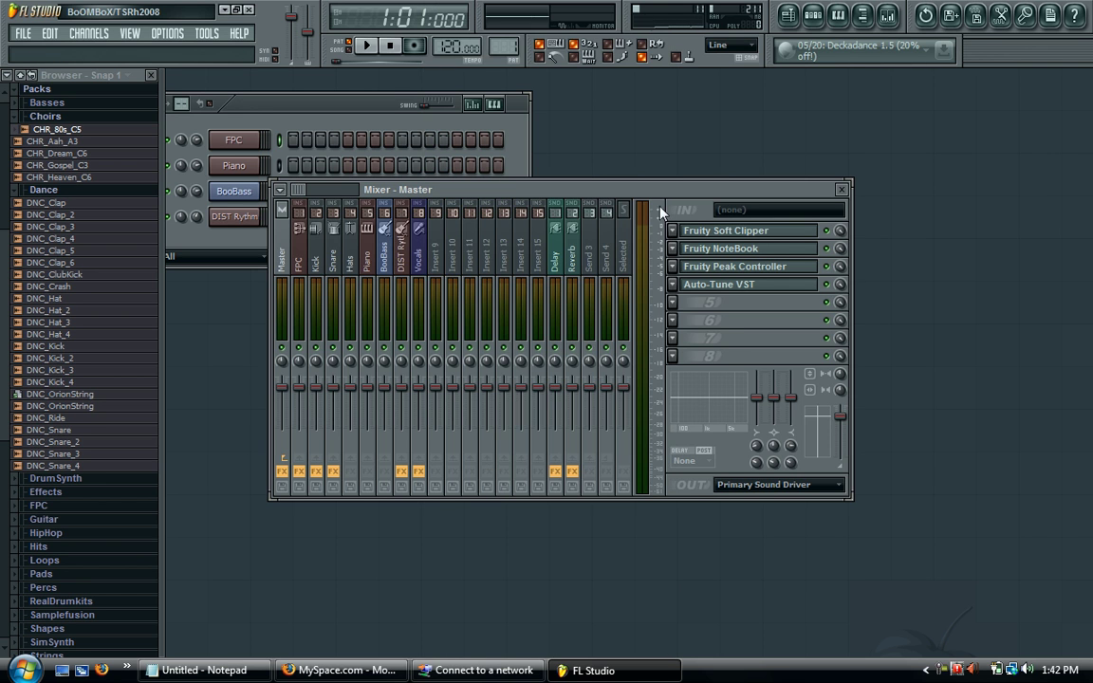
left_click(682, 311)
left_click(804, 65)
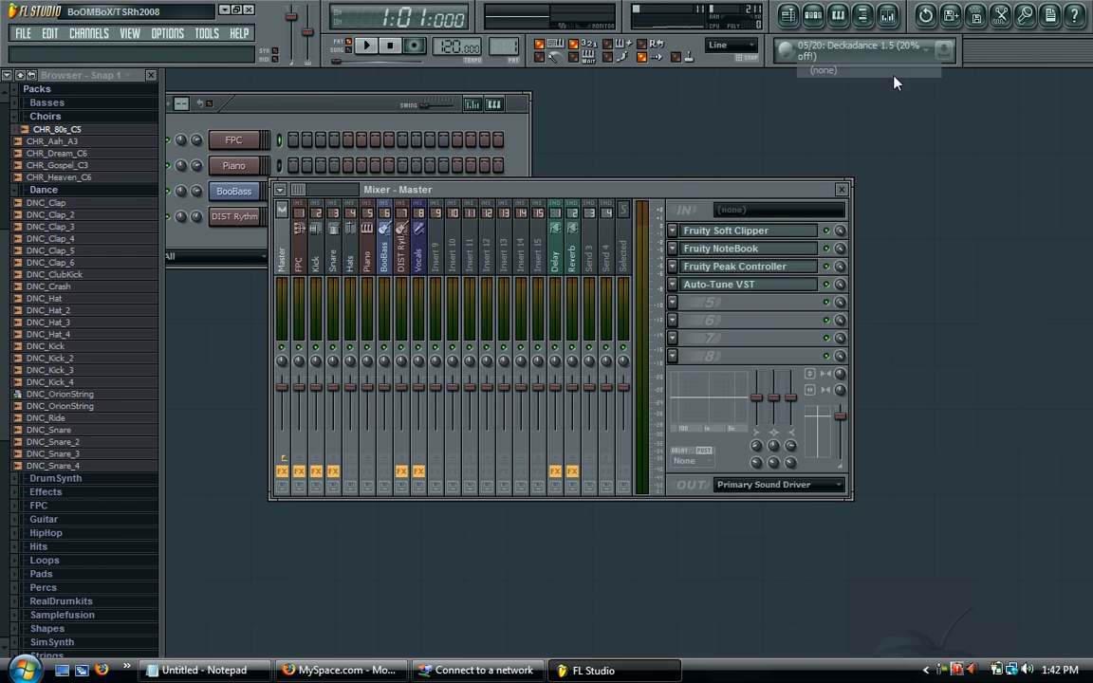
left_click(675, 303)
left_click(839, 86)
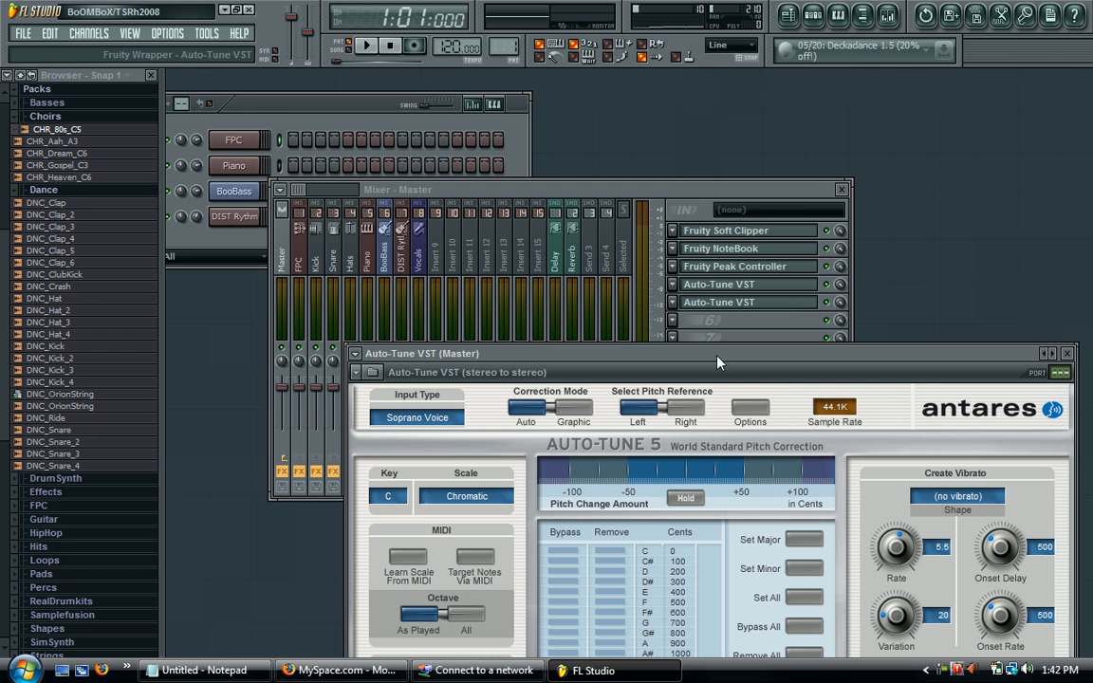
left_click(1068, 353)
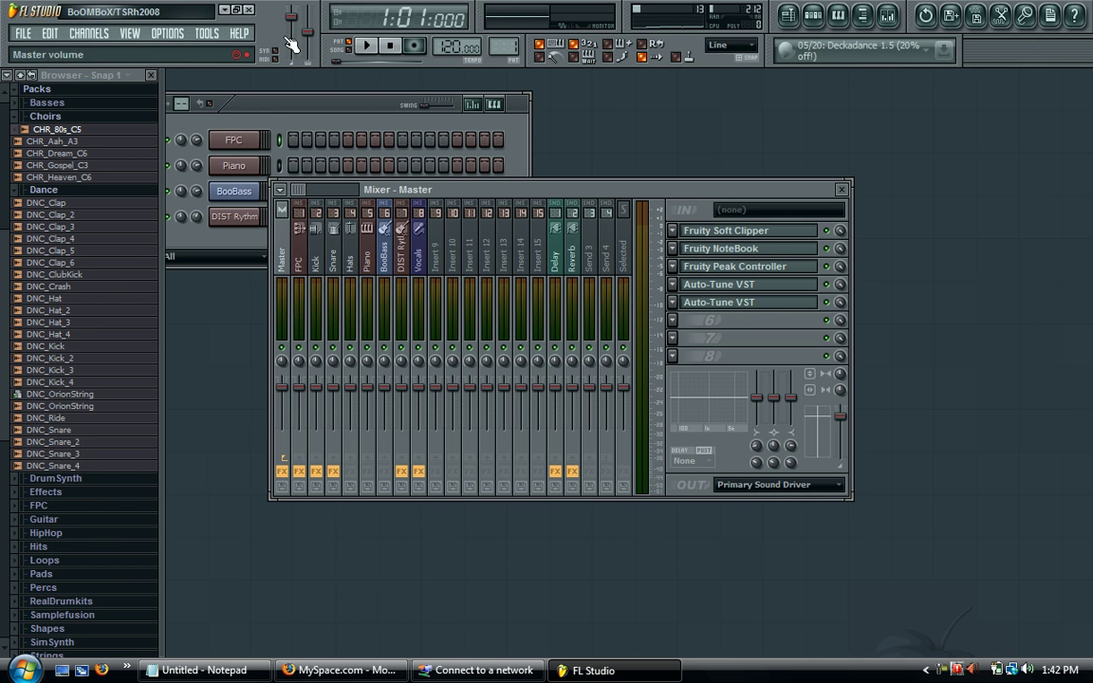
left_click(250, 12)
Quit FL Studio without saving and launch Control Panel from the Start menu
left_click(547, 379)
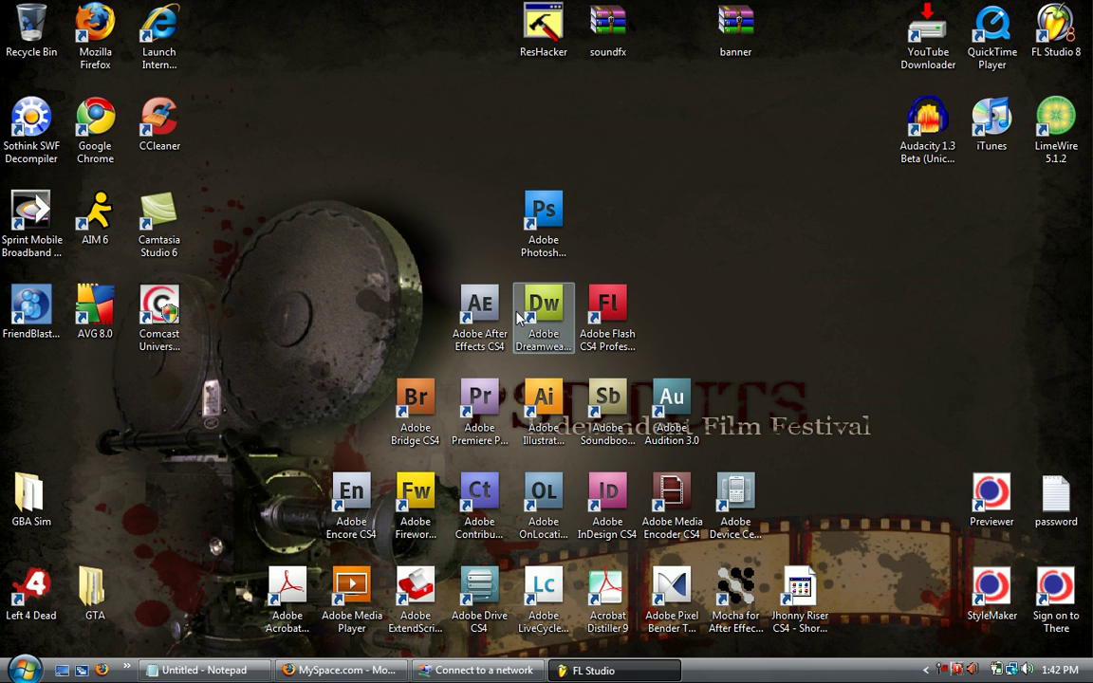
left_click_drag(520, 318, 474, 218)
left_click(24, 670)
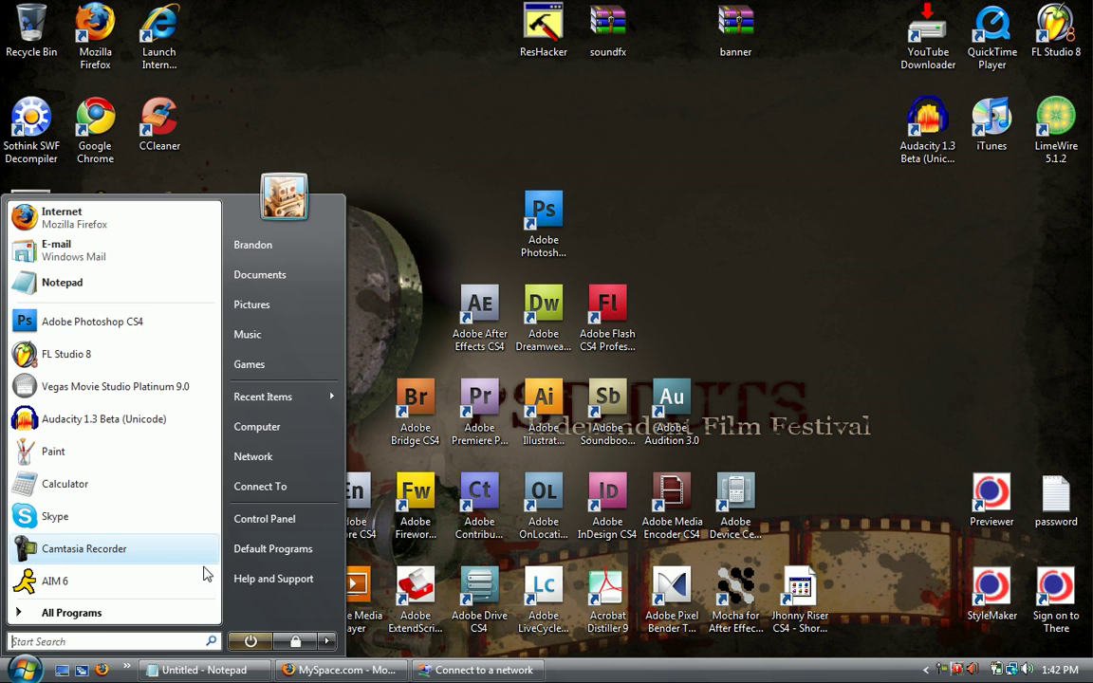
key("Escape")
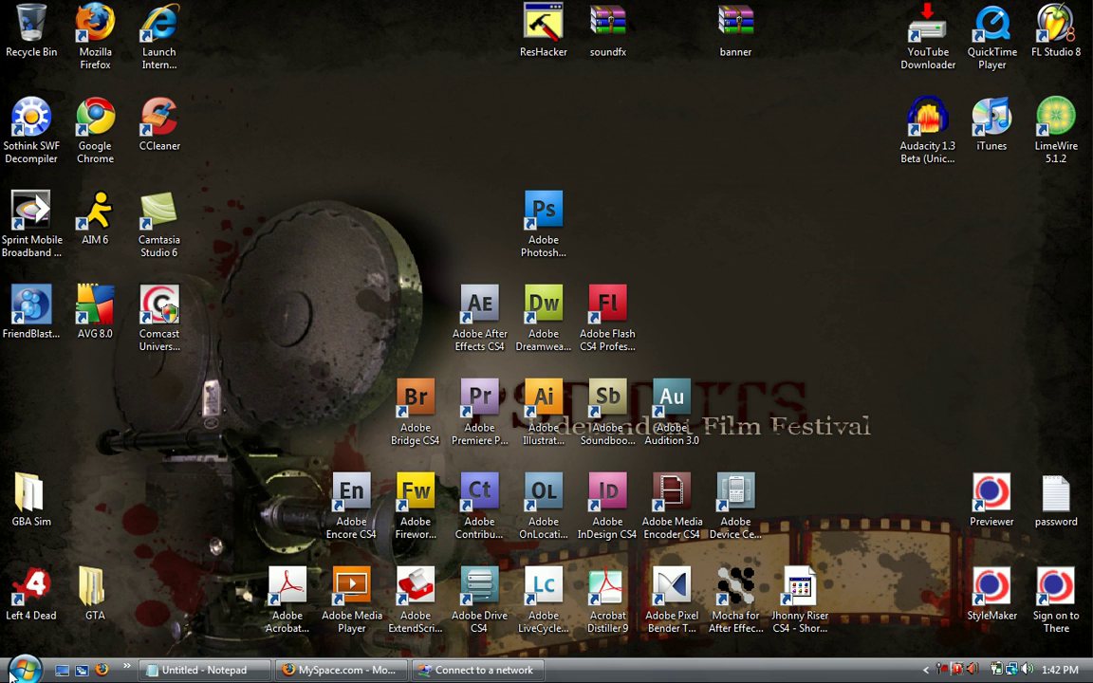
key("super")
left_click(307, 525)
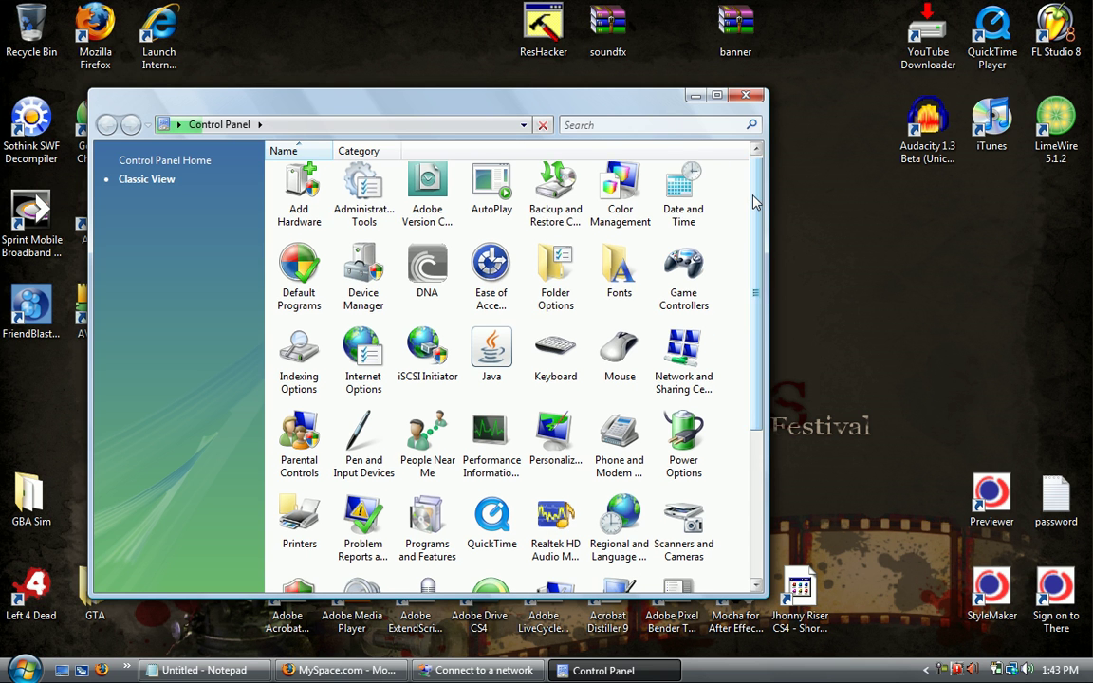
Scroll to the System applet in Classic View Control Panel and open it
scroll(759, 296, "down", 1)
scroll(759, 296, "down", 3)
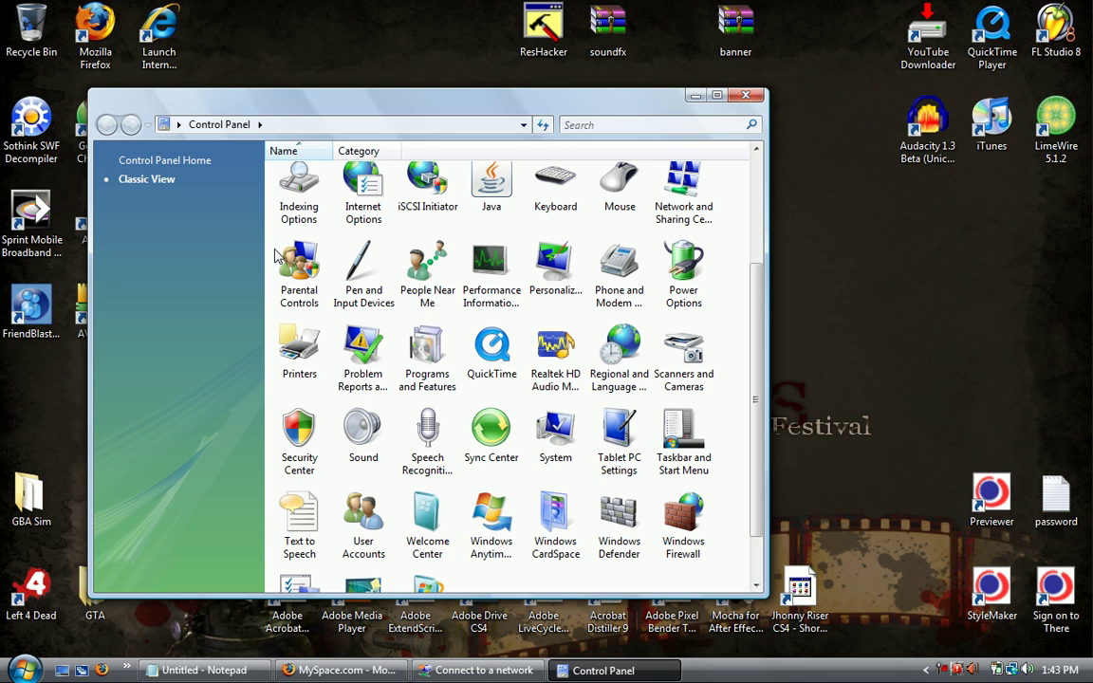
left_click(560, 444)
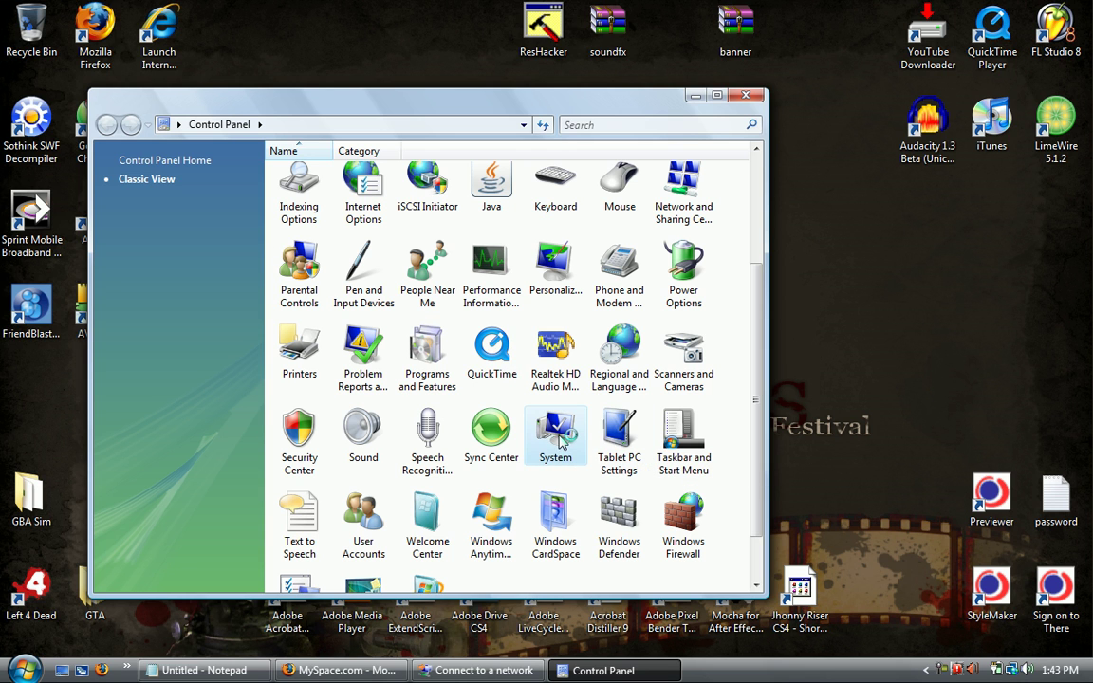
double_click(560, 442)
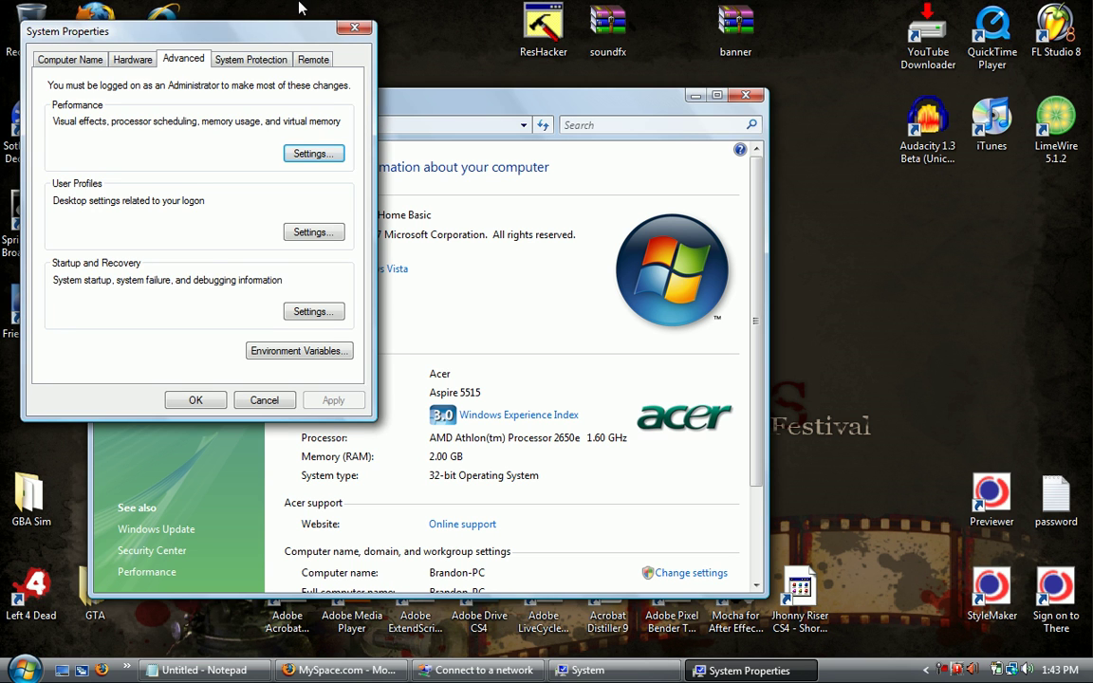
Open Performance Options' Data Execution Prevention tab and select 'Turn on DEP for all programs except those I select'
left_click_drag(240, 36, 448, 146)
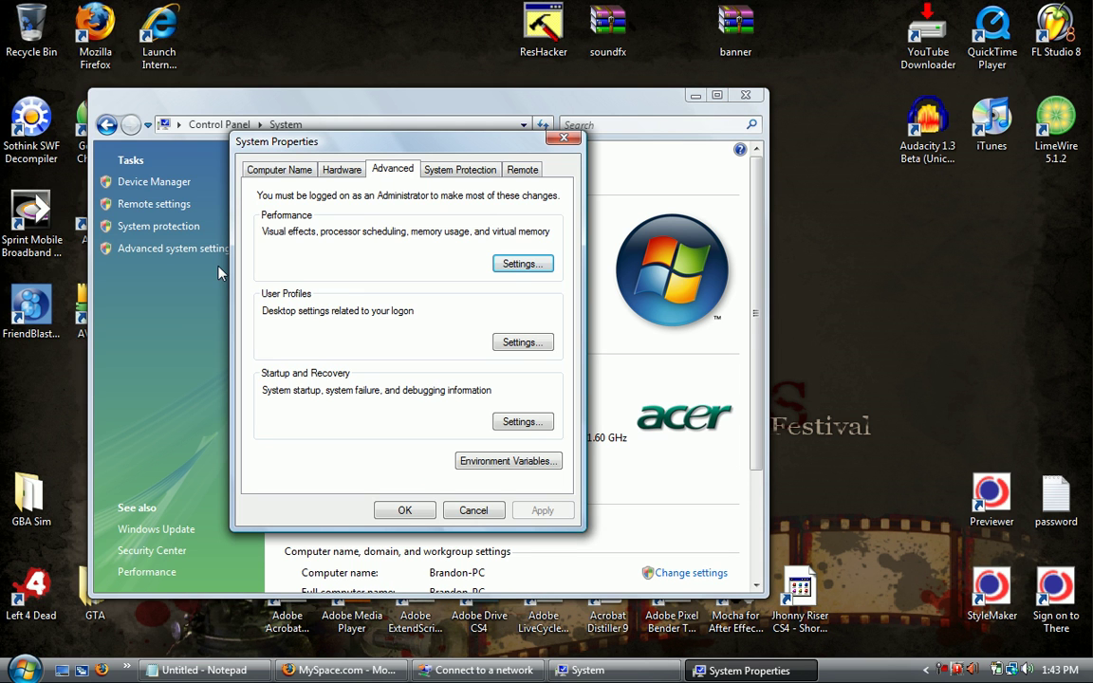
left_click(513, 266)
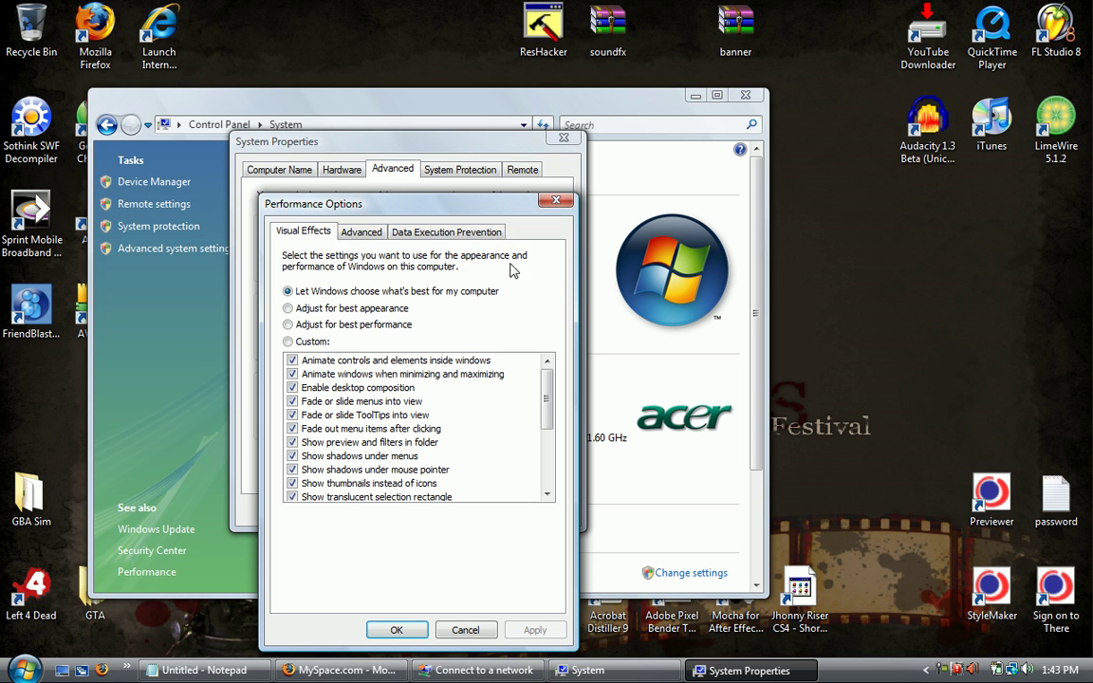
left_click(424, 238)
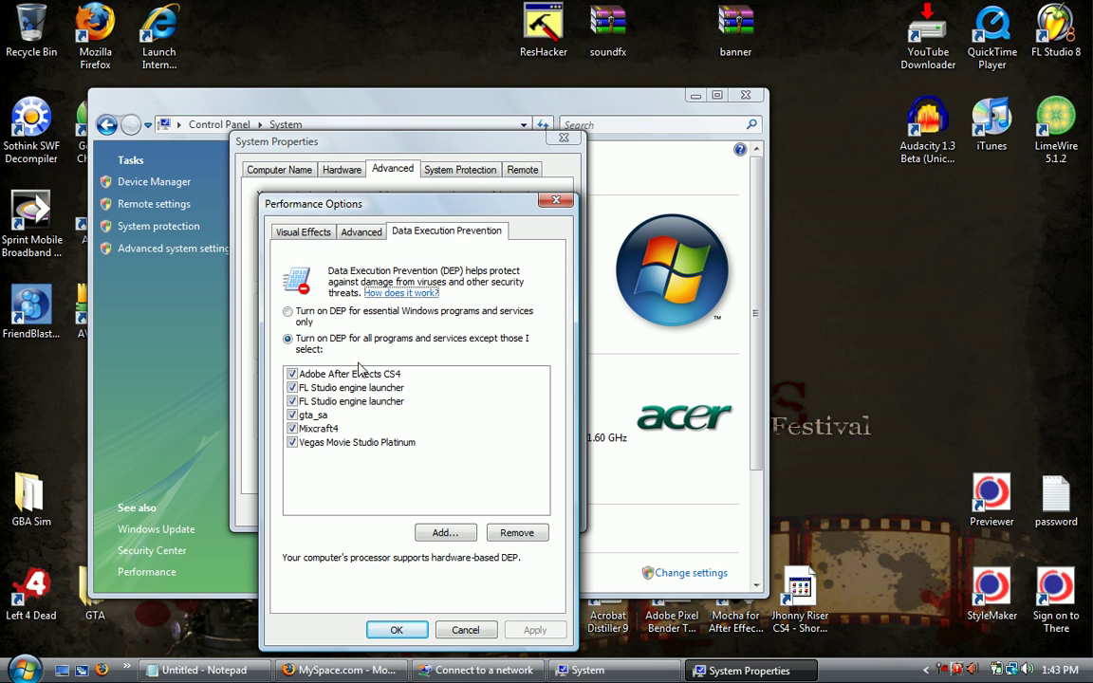
left_click_drag(428, 209, 425, 102)
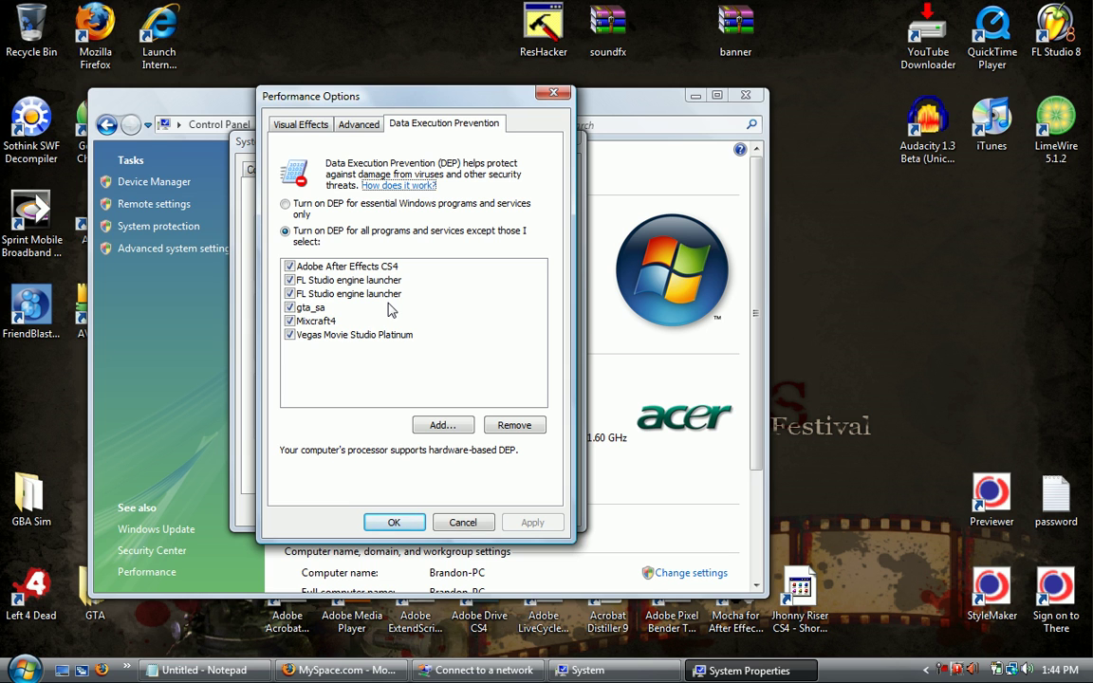
left_click(442, 201)
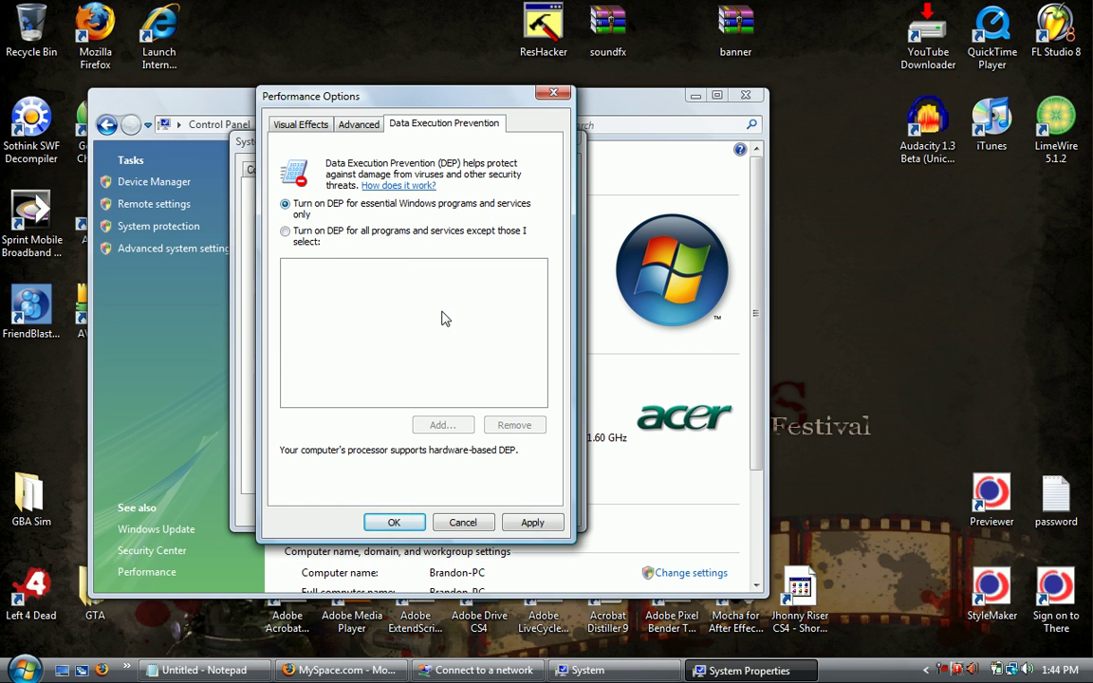
left_click(311, 242)
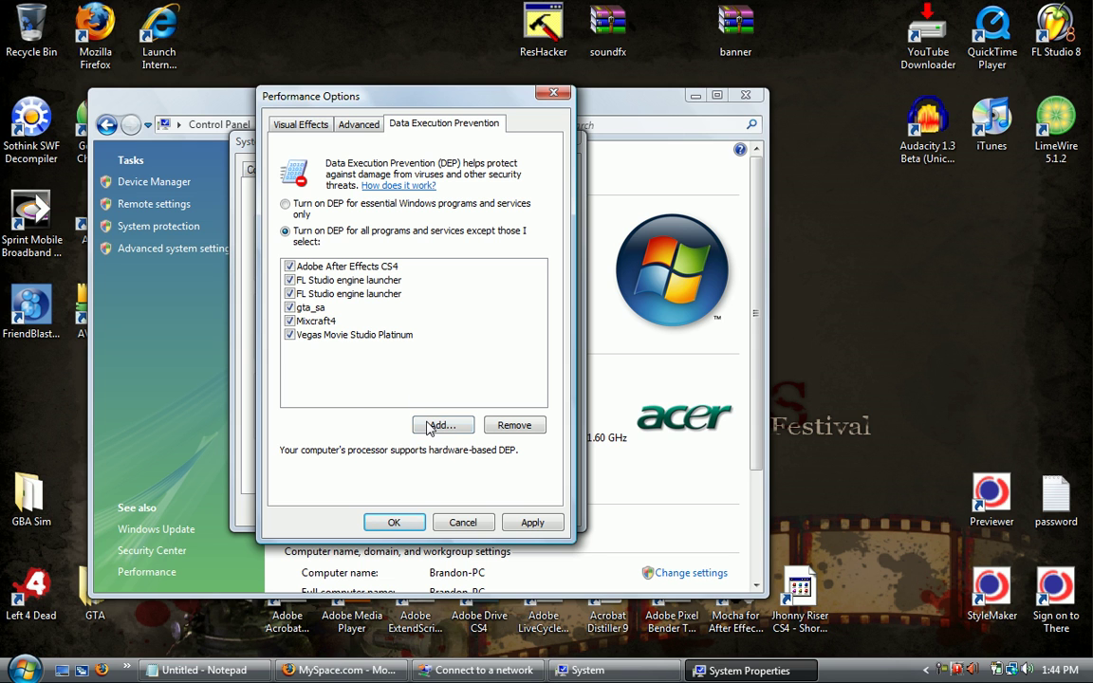
left_click(439, 429)
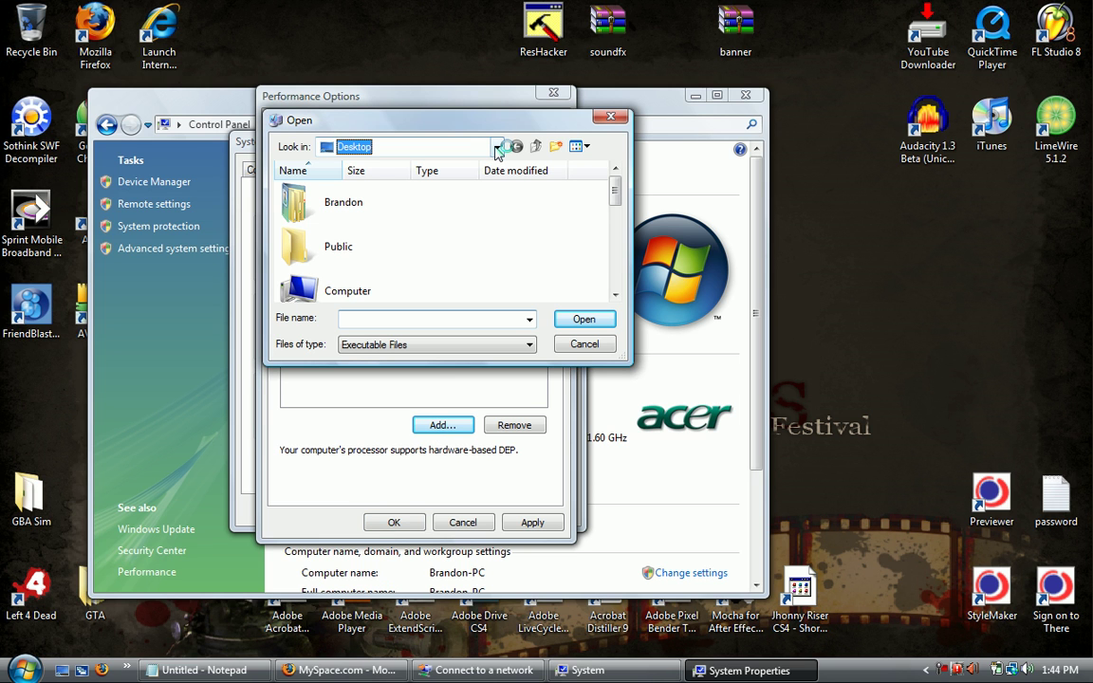
left_click(493, 144)
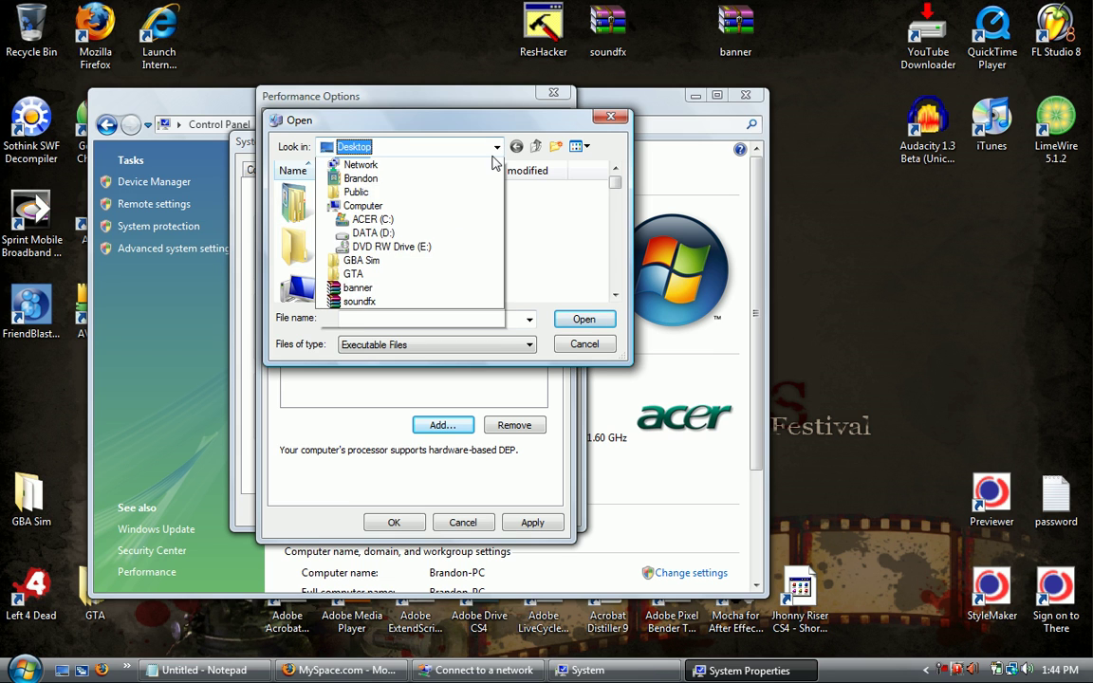
left_click(372, 247)
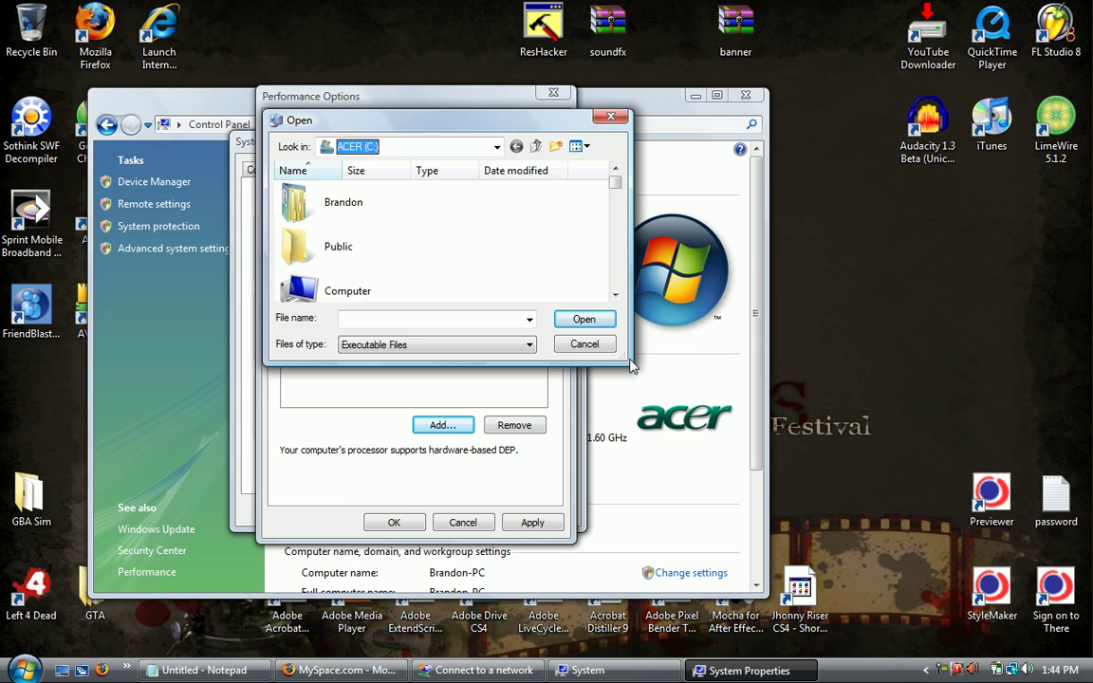
left_click_drag(630, 361, 679, 423)
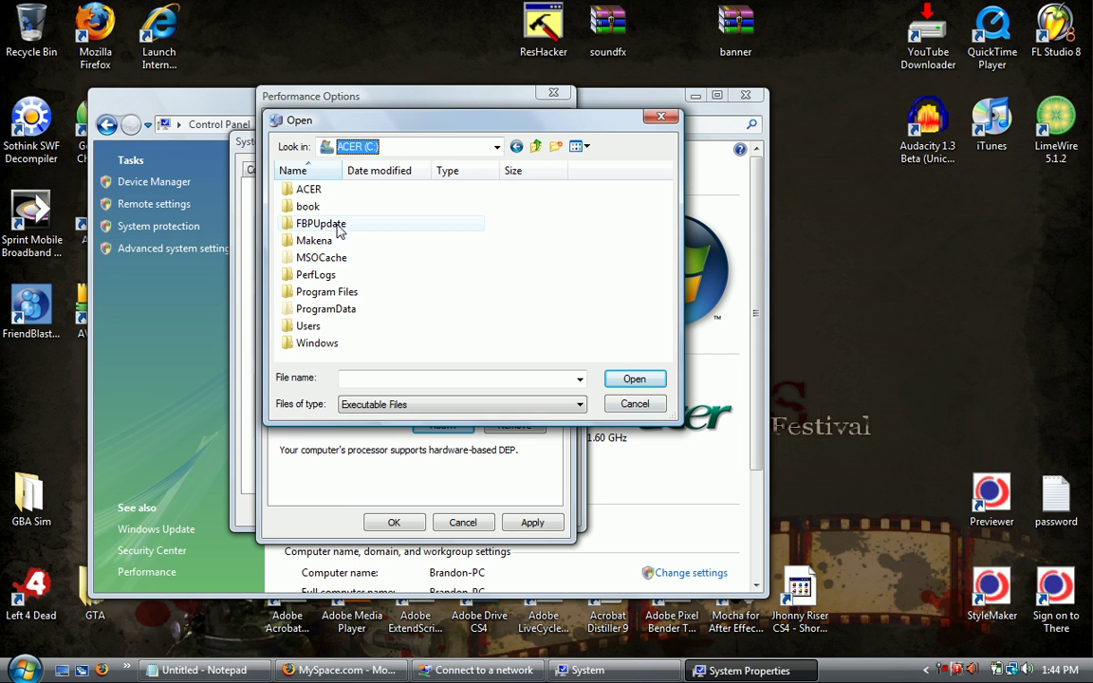
left_click(323, 292)
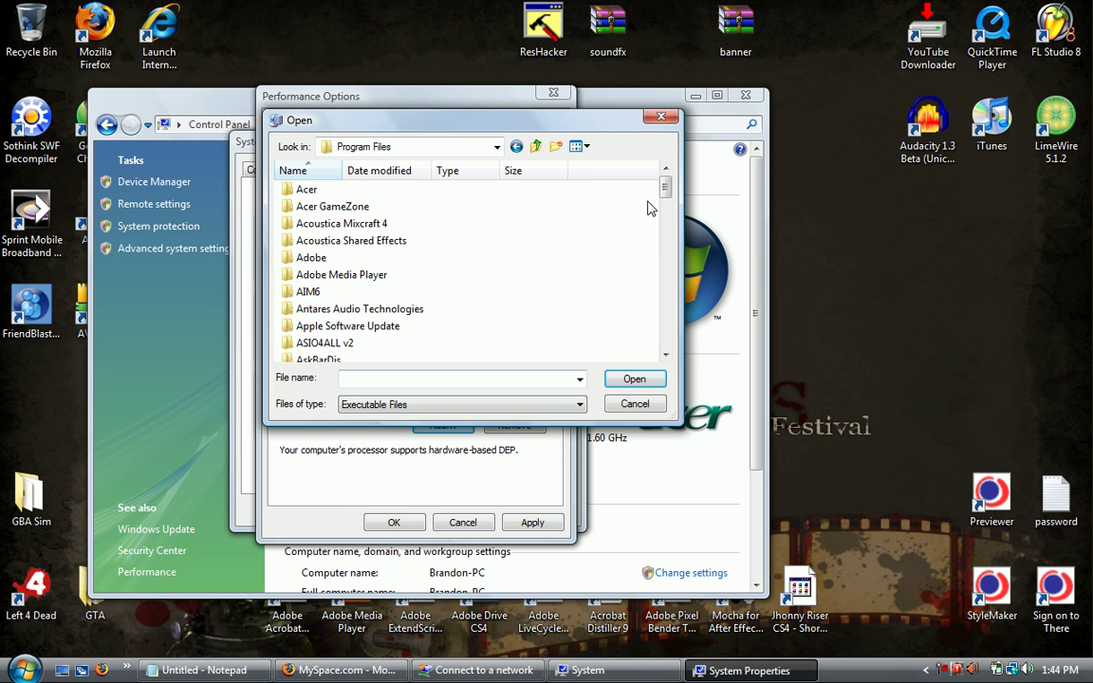
scroll(650, 207, "down", 5)
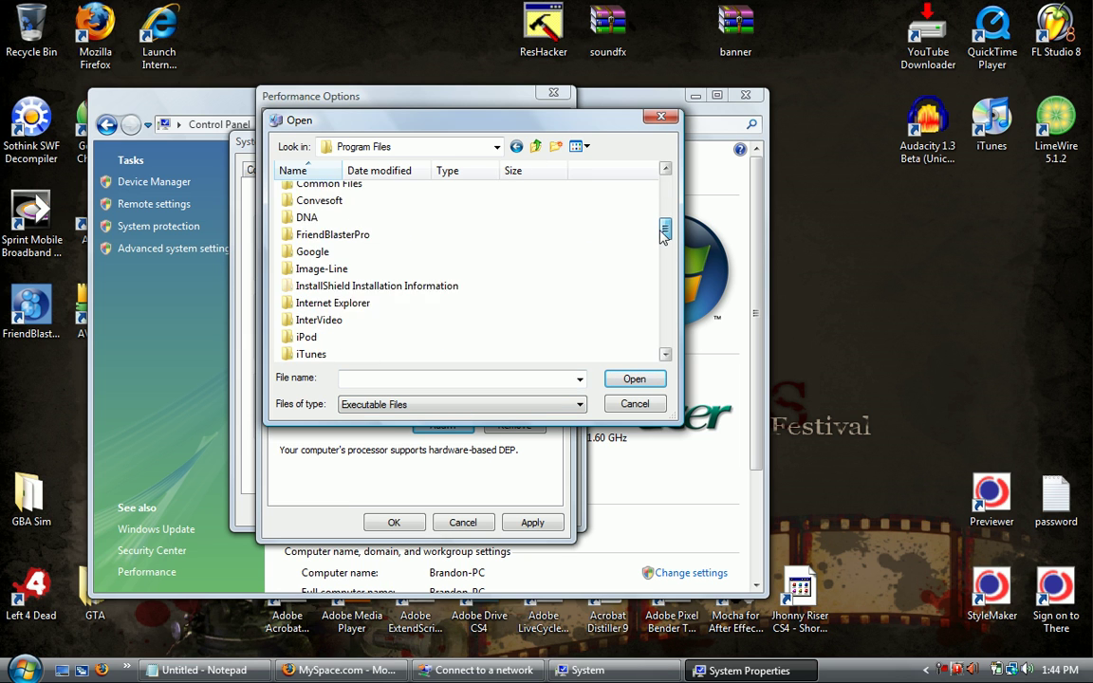
double_click(311, 221)
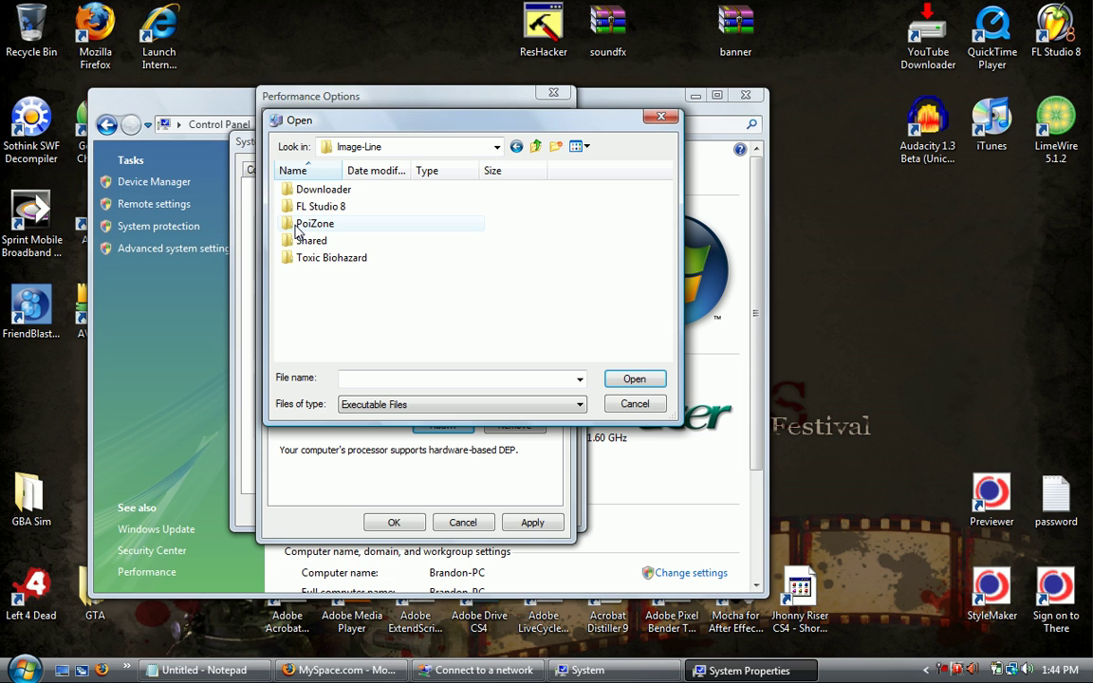
left_click(299, 211)
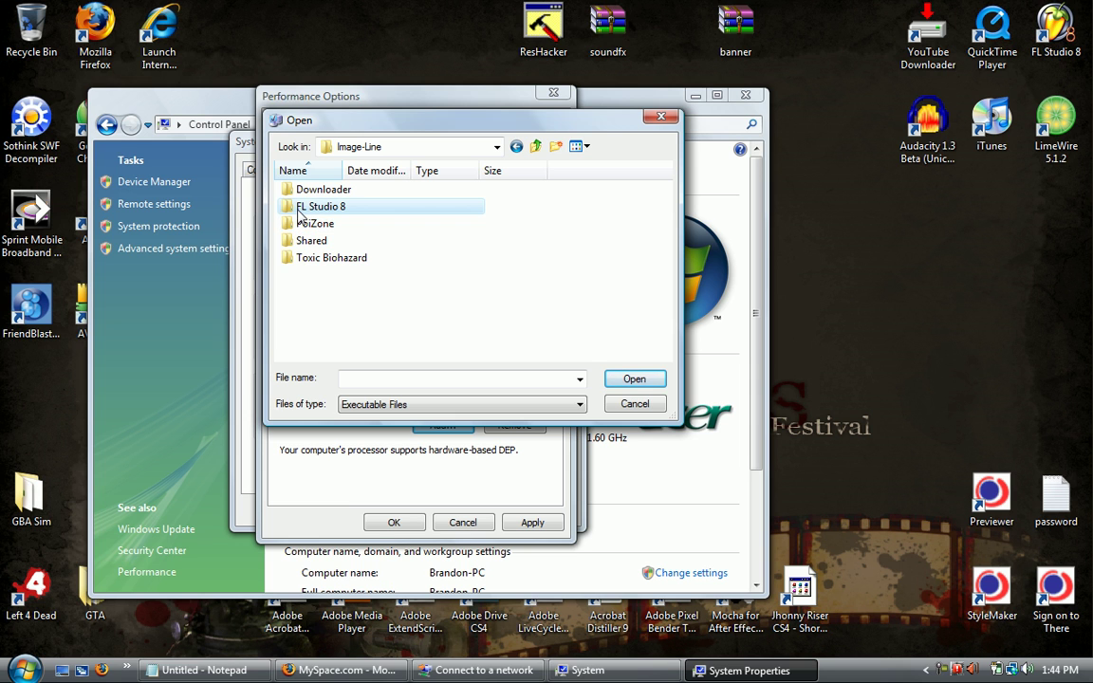
double_click(299, 213)
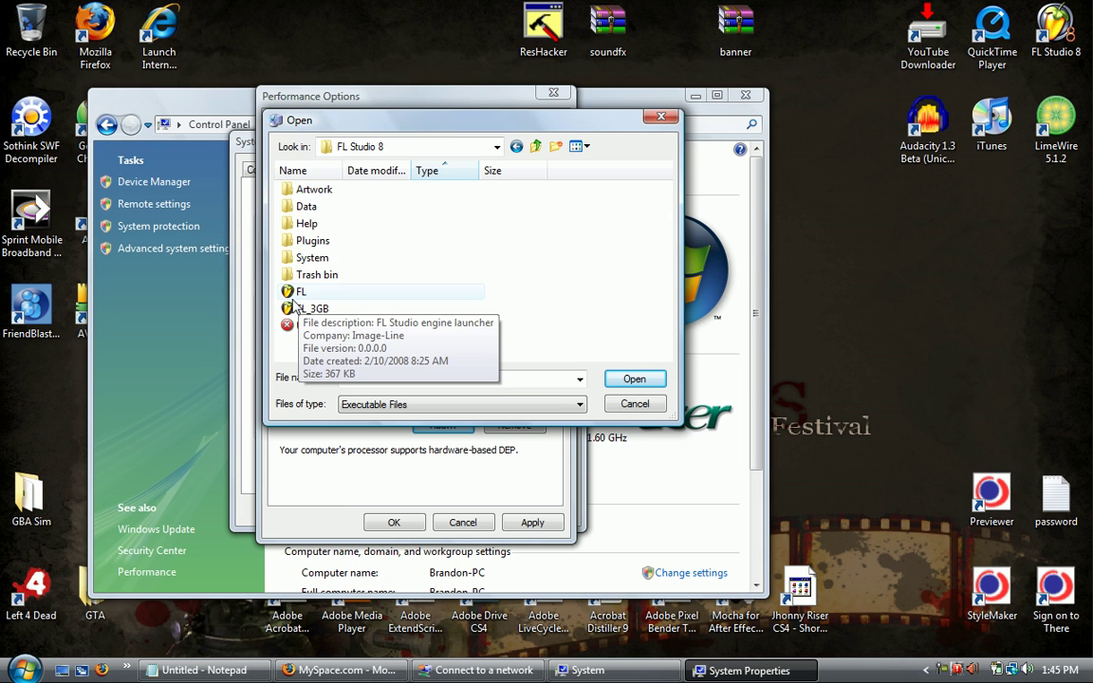
left_click_drag(403, 121, 570, 91)
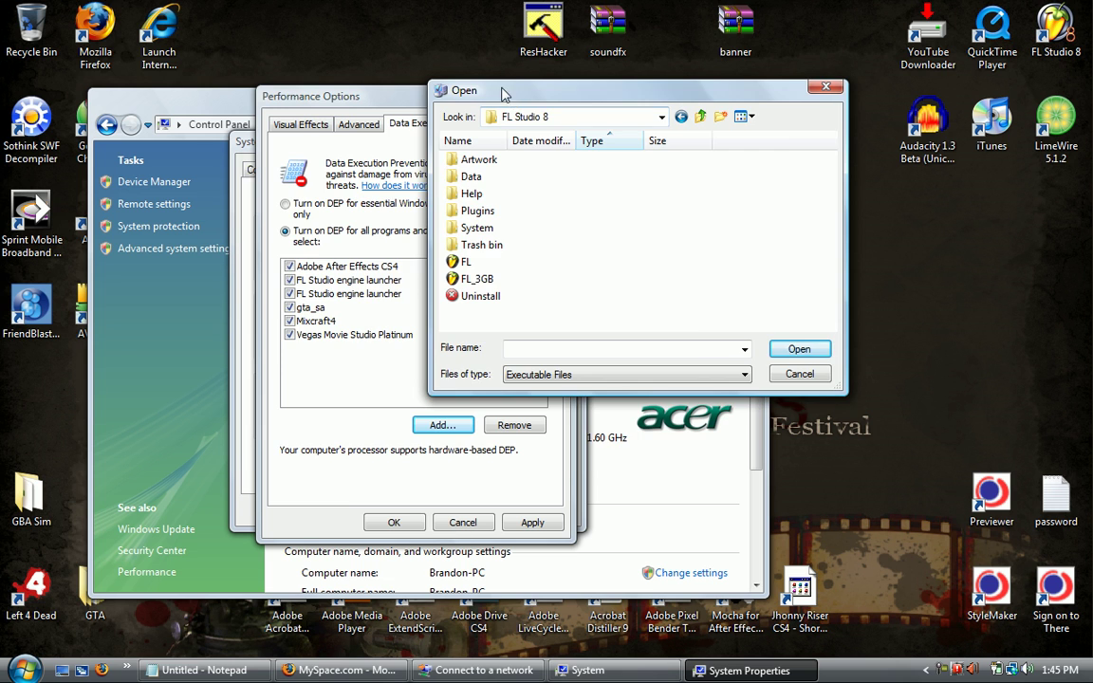
left_click_drag(513, 98, 337, 168)
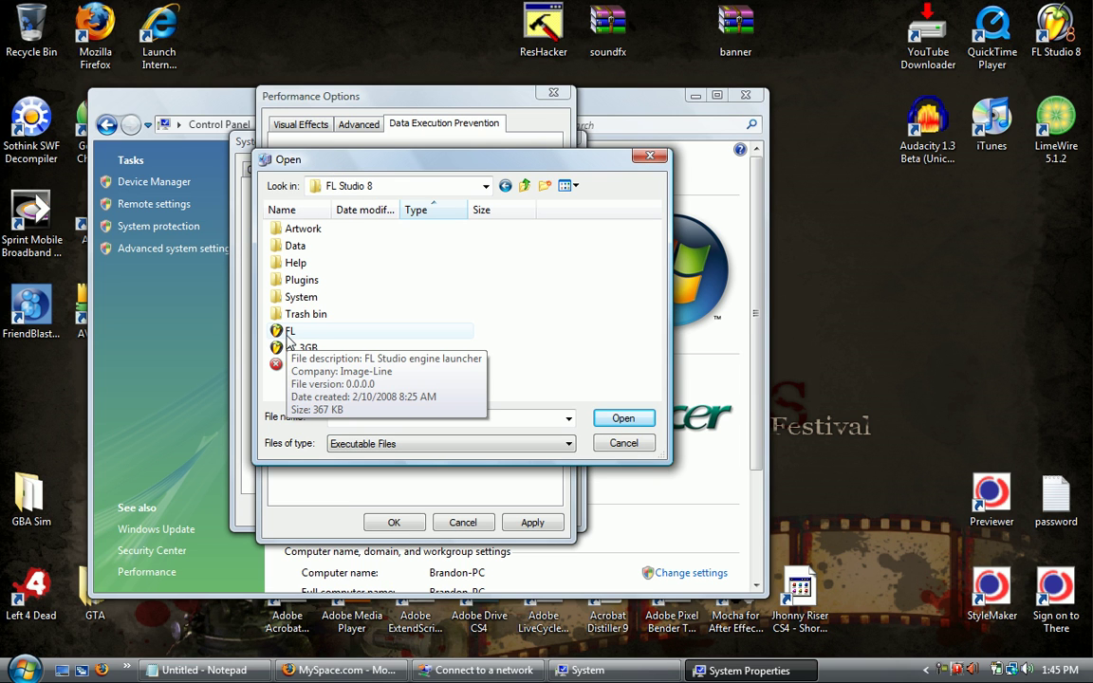
Cancel the program browse, Apply and OK the DEP changes, and close System Properties and System
left_click(615, 450)
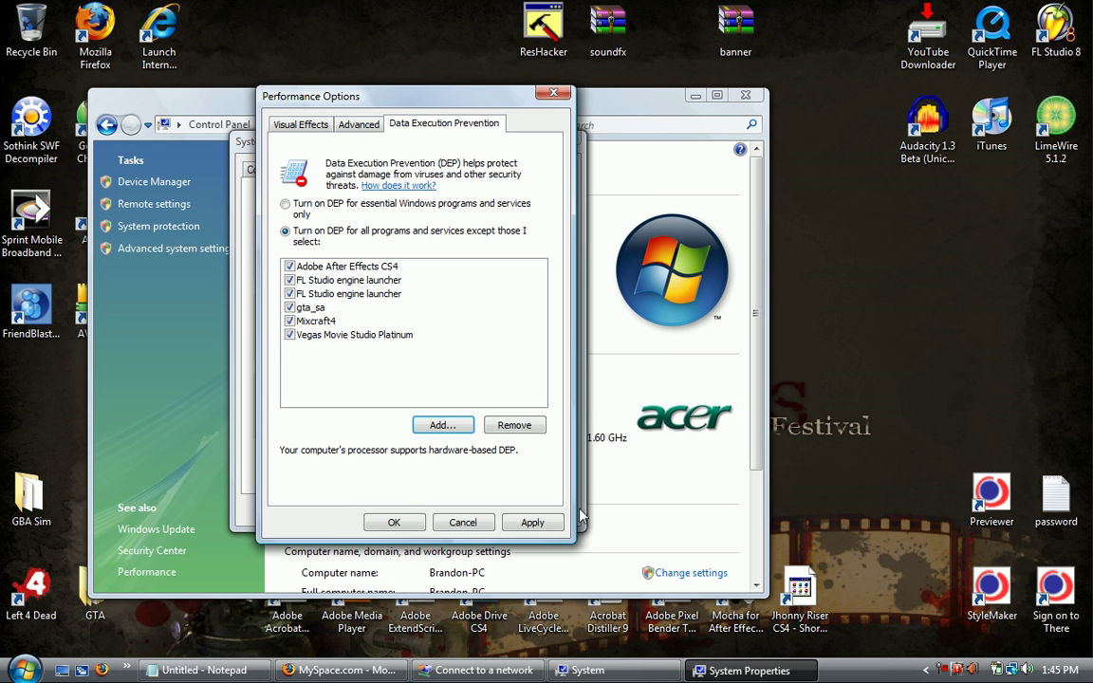
left_click(545, 528)
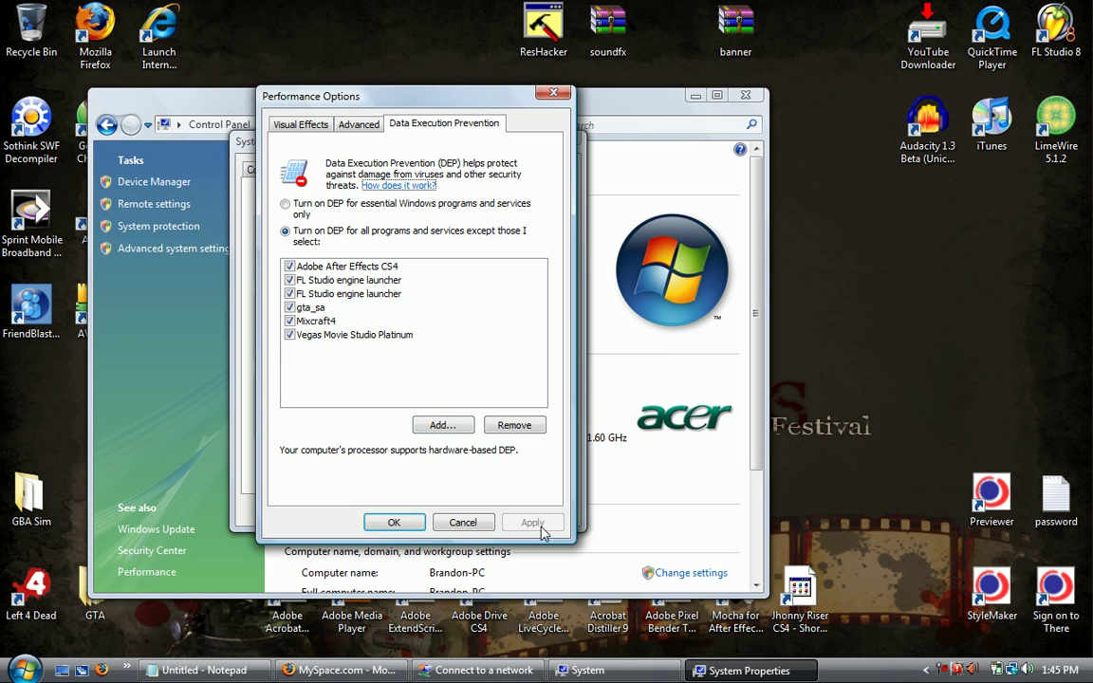
left_click(392, 522)
left_click(405, 511)
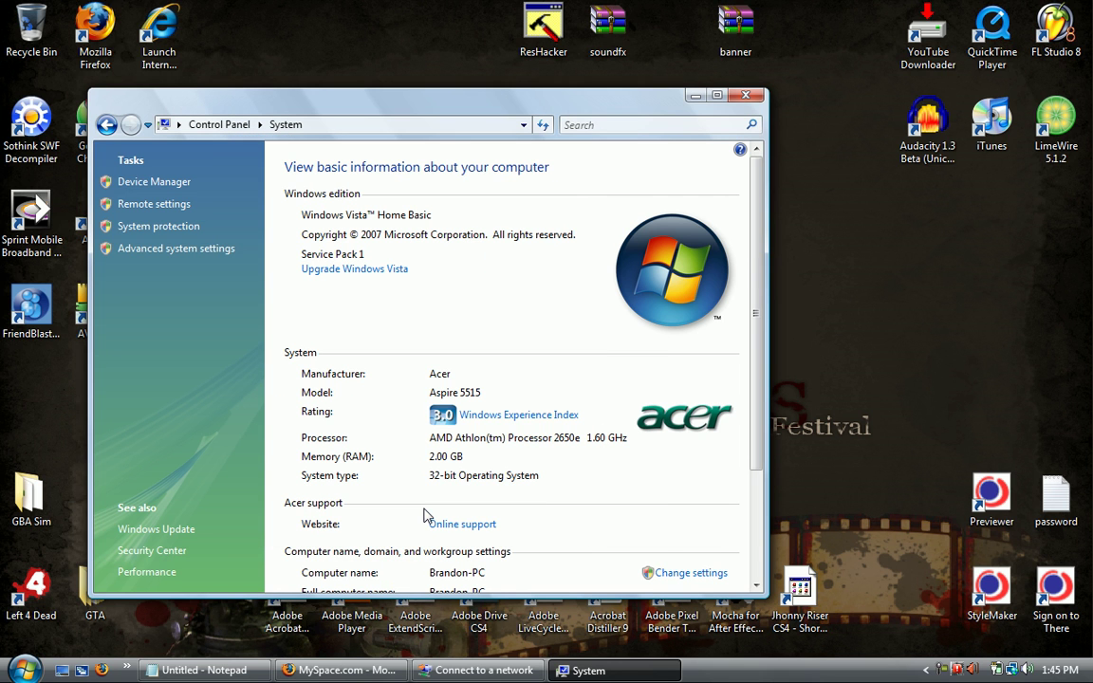
left_click(748, 96)
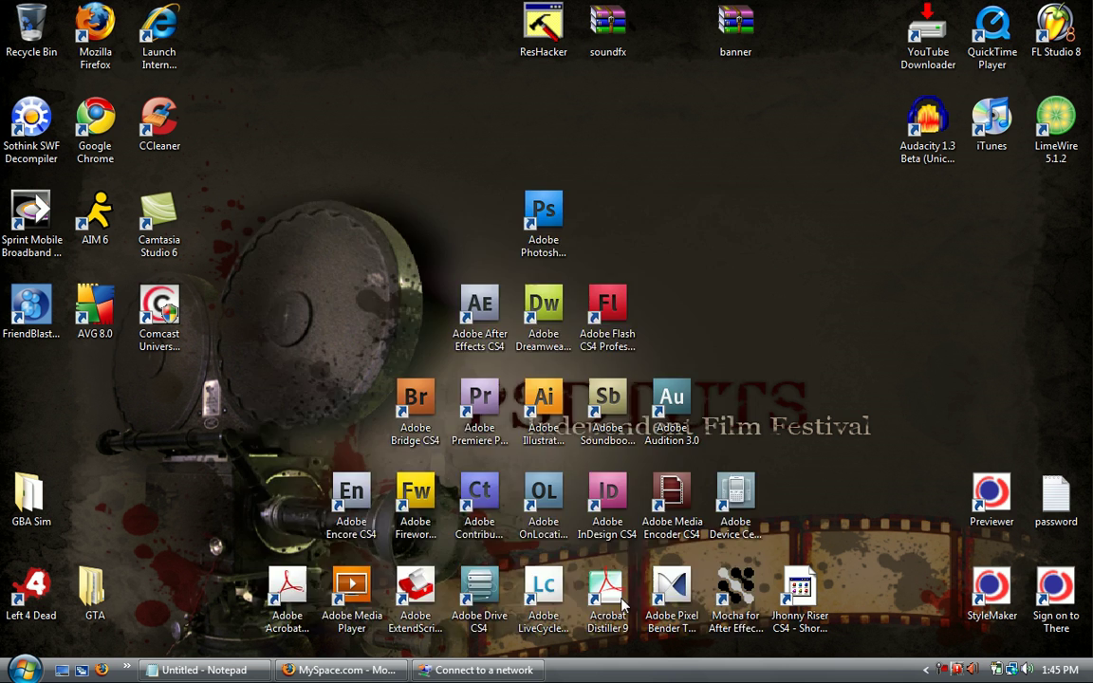
left_click_drag(769, 622, 252, 185)
left_click(817, 453)
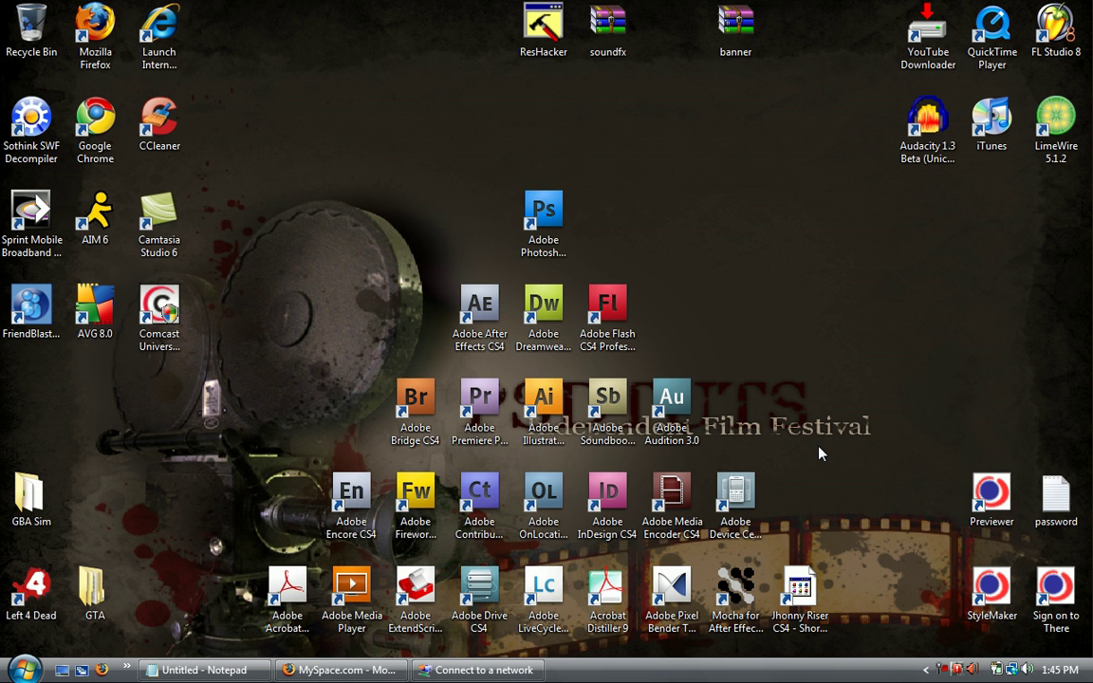